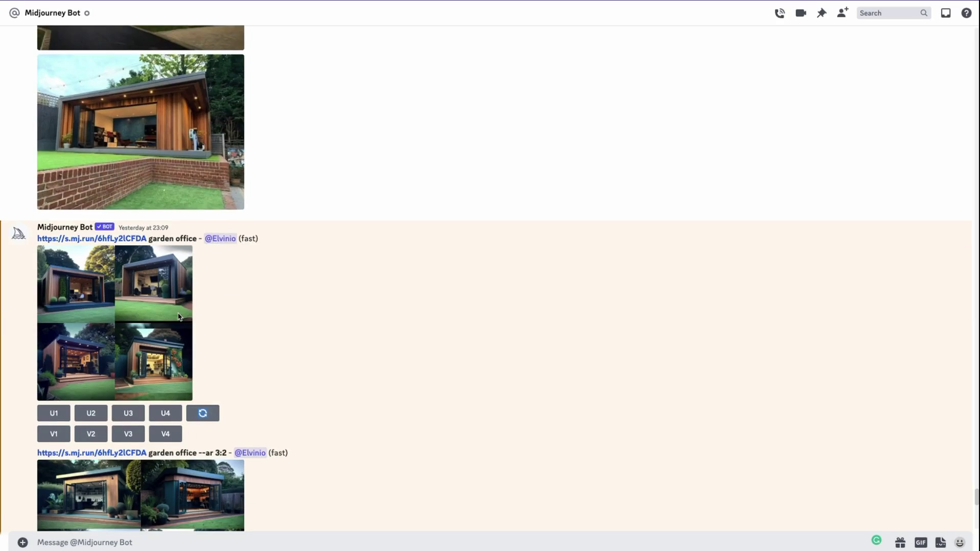
Examine enlarged the upscaled "timber cladding house UK" render and the earlier "timber cladding and stone UK house --ar 3:2" image grid.
click(159, 151)
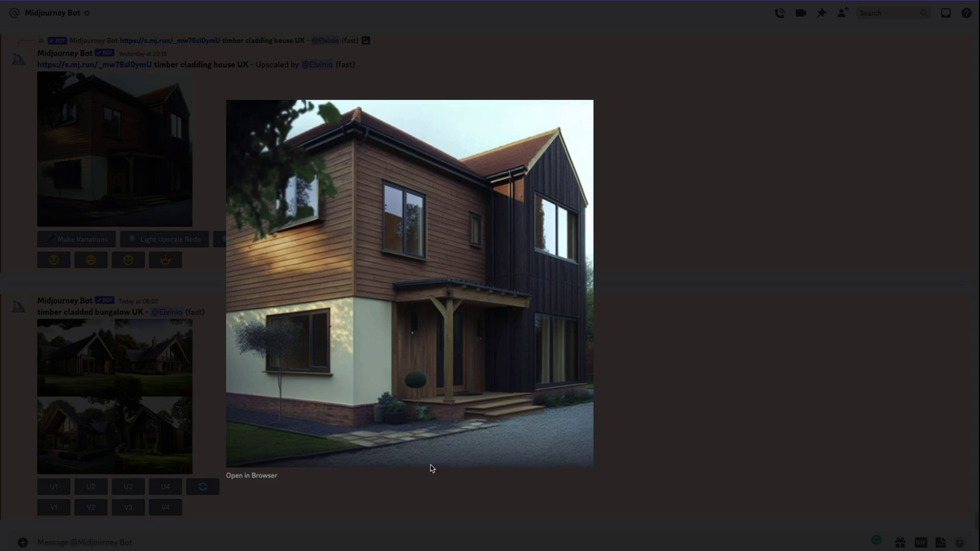
click(663, 363)
scroll(199, 306, up, 15)
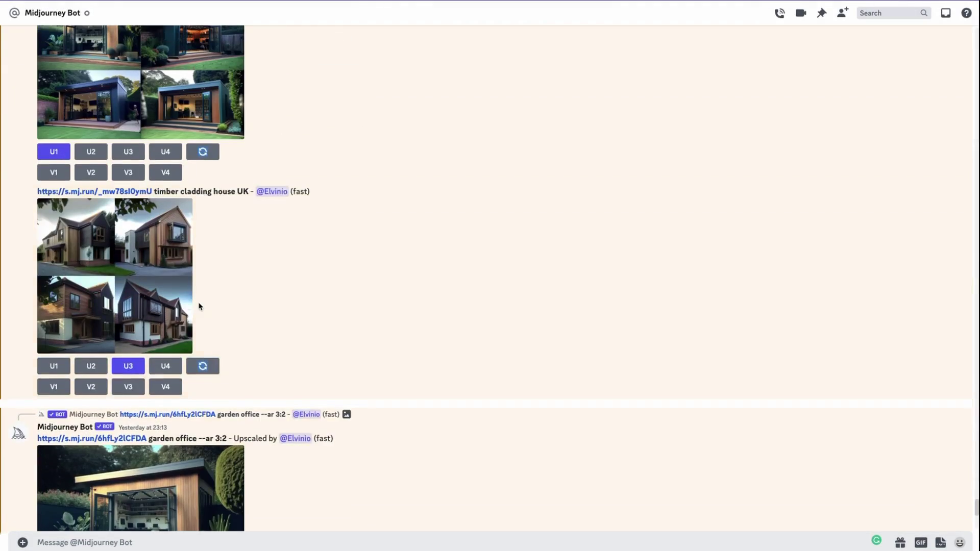
scroll(199, 306, up, 20)
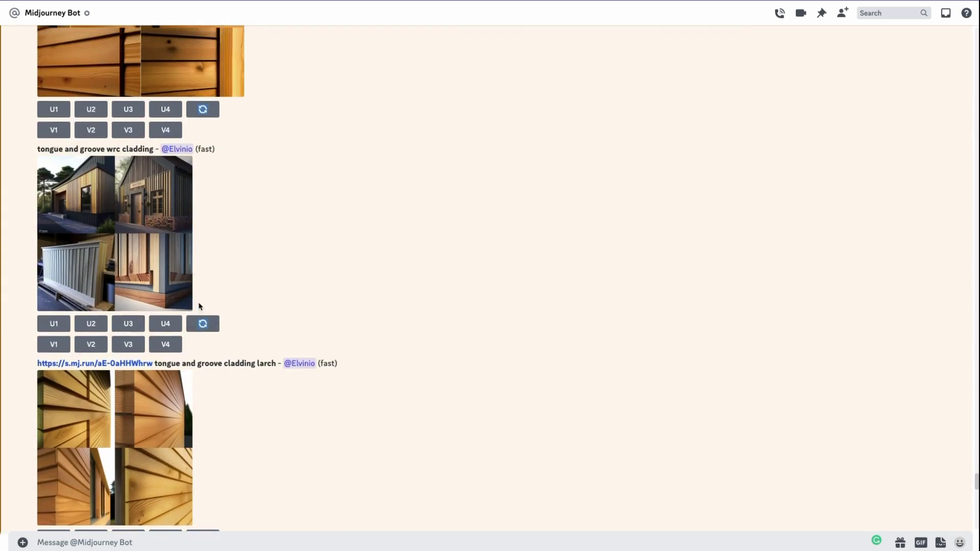
scroll(199, 306, up, 10)
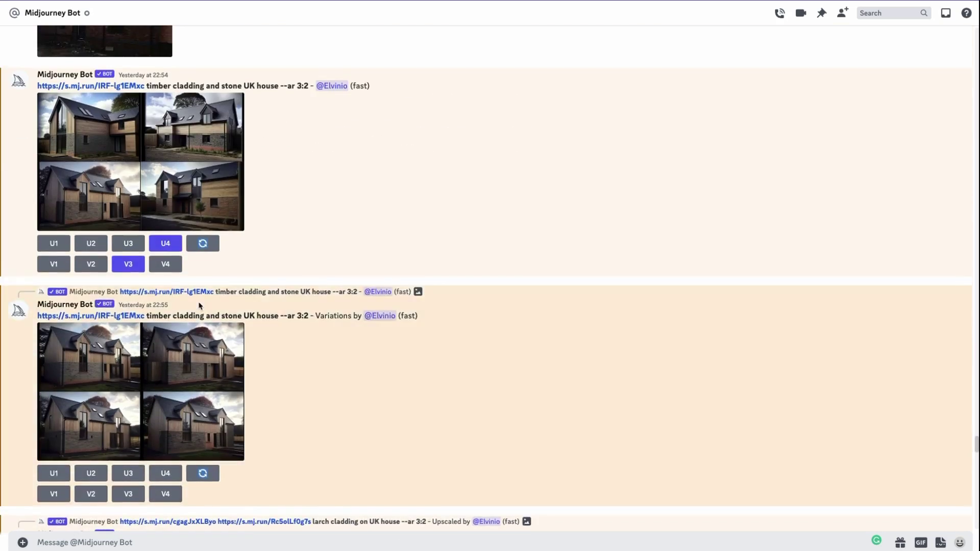
scroll(199, 307, up, 3)
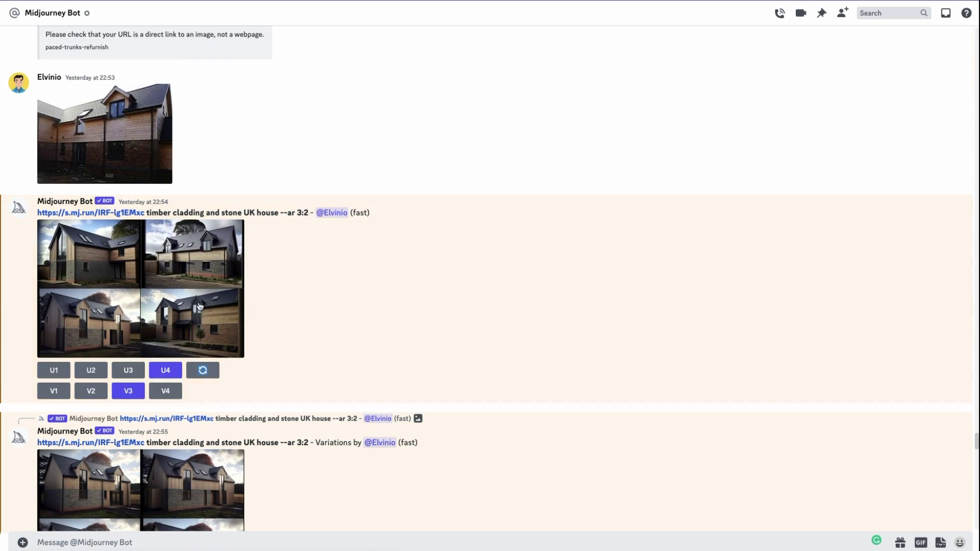
click(130, 272)
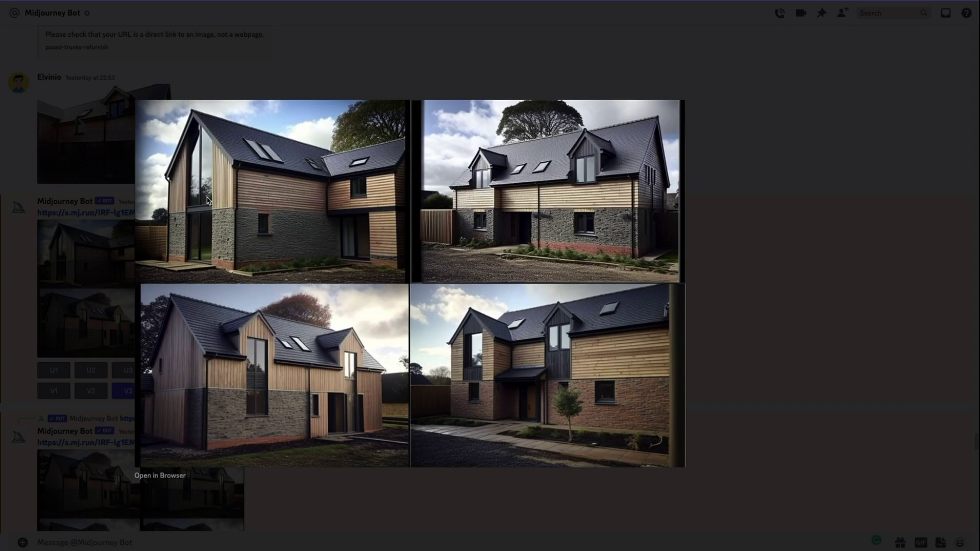
click(709, 324)
Find an earlier generated image above the "timber cladding and stone UK house" results and view it enlarged.
scroll(335, 327, up, 10)
scroll(336, 325, up, 1)
click(141, 367)
click(687, 357)
Return to the newer results and examine the upscaled "timber cladding house UK" render at enlarged size.
scroll(404, 395, up, 6)
scroll(404, 395, up, 3)
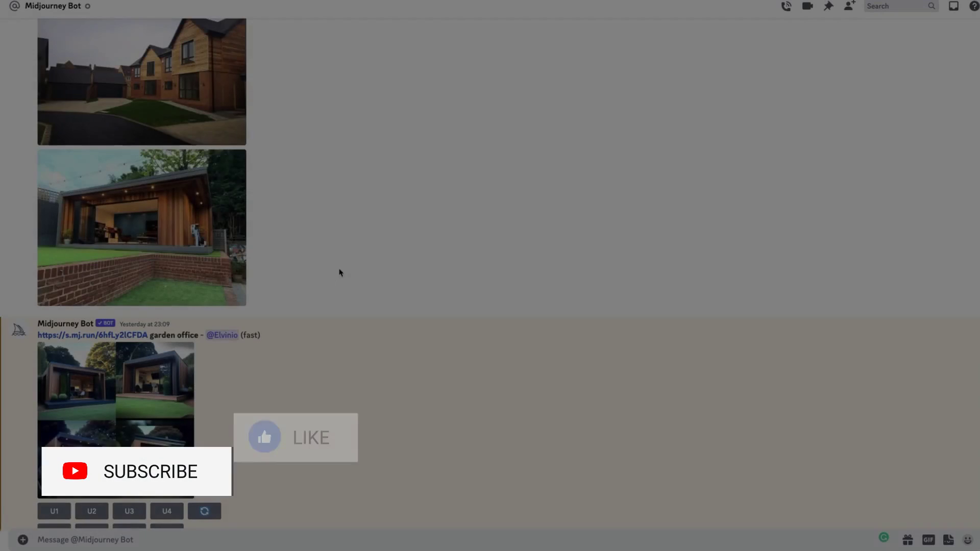
scroll(339, 272, down, 10)
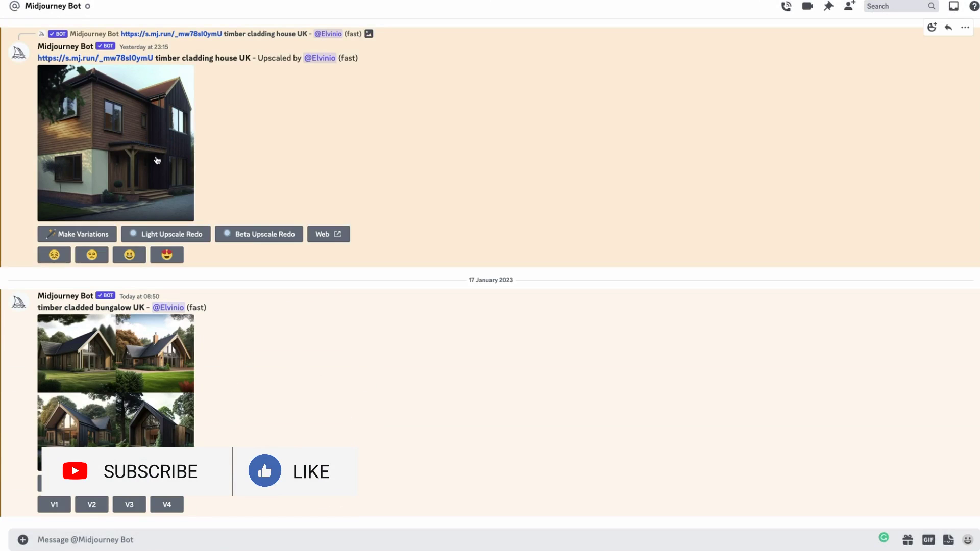
click(156, 160)
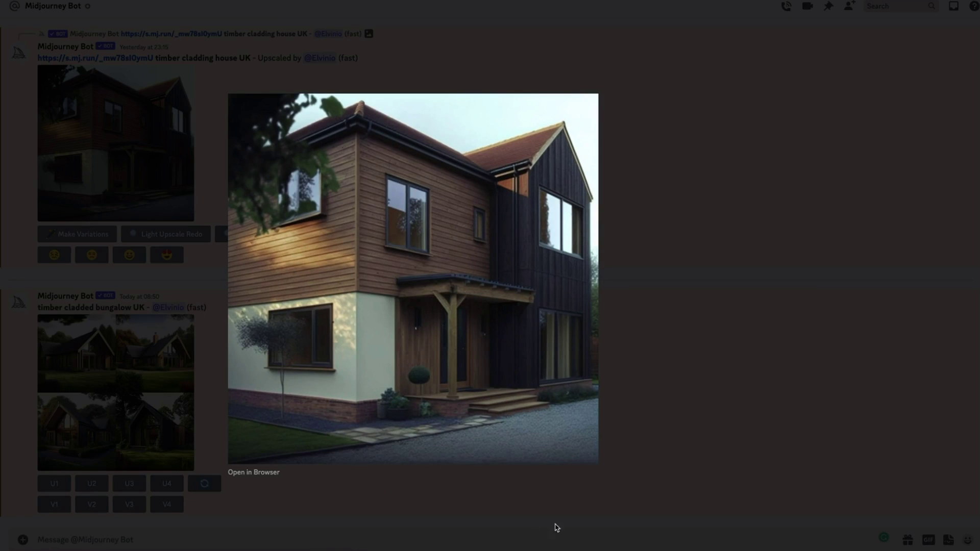
click(210, 267)
Review the garden office and tongue and groove cladding results, and examine the "timber cladding and stone UK house --ar 3:2" grid enlarged.
scroll(200, 301, up, 1)
scroll(201, 302, up, 10)
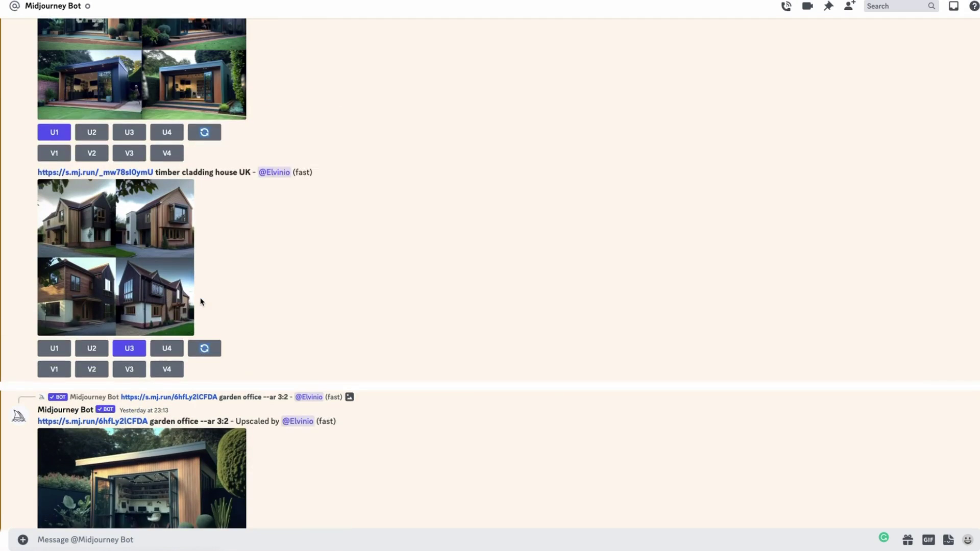
scroll(200, 301, up, 10)
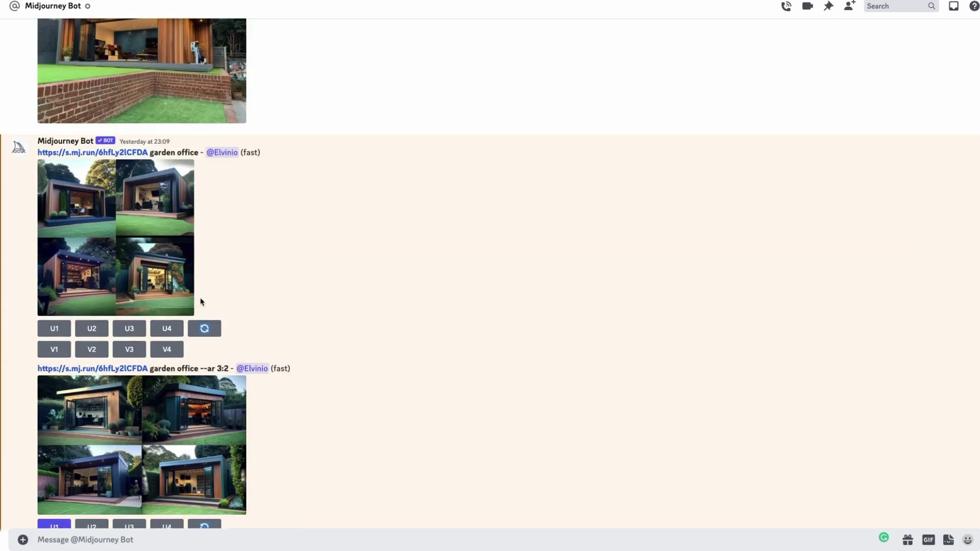
scroll(201, 301, up, 8)
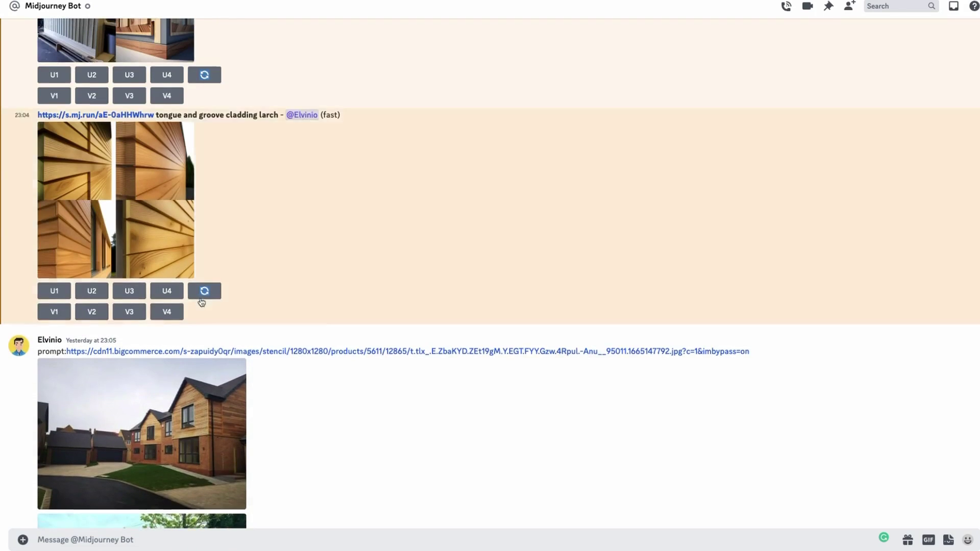
scroll(200, 302, up, 6)
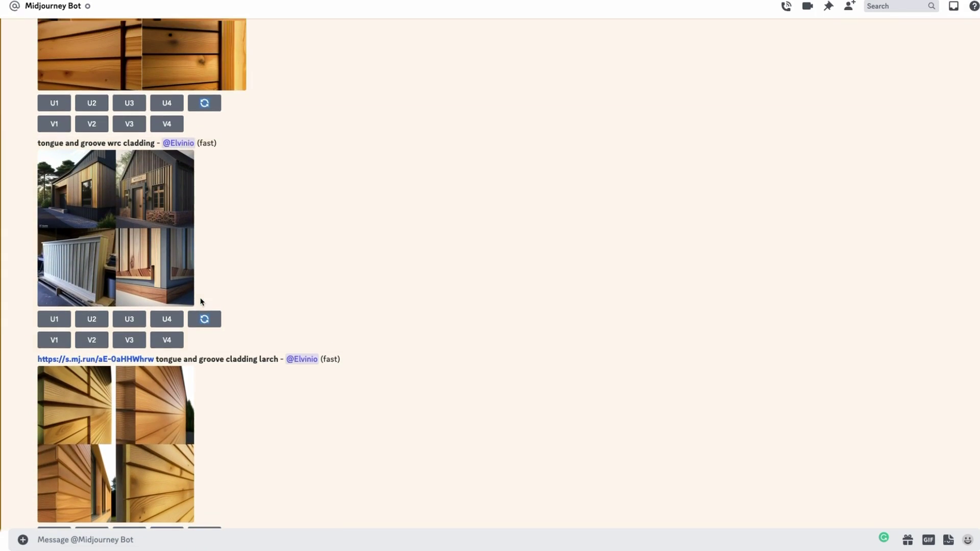
scroll(201, 301, up, 10)
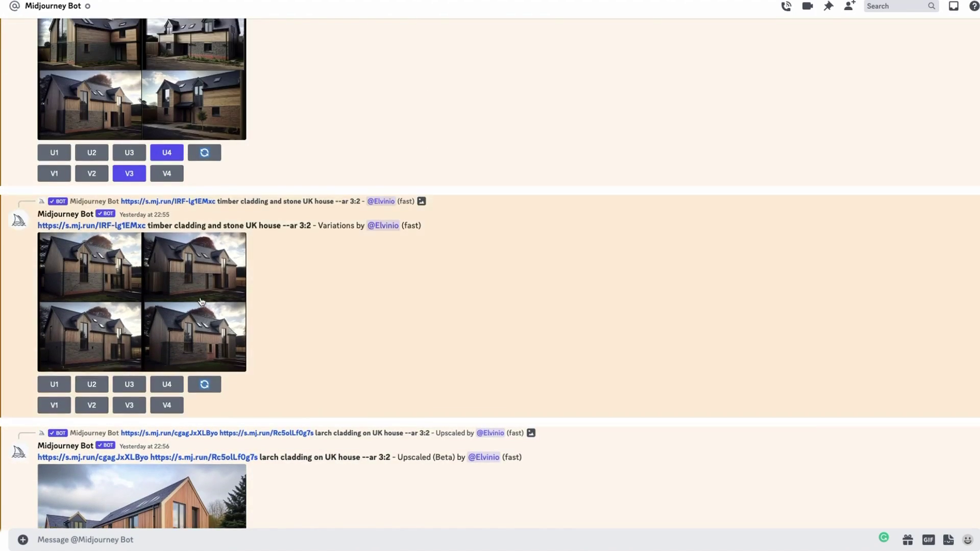
scroll(201, 301, up, 1)
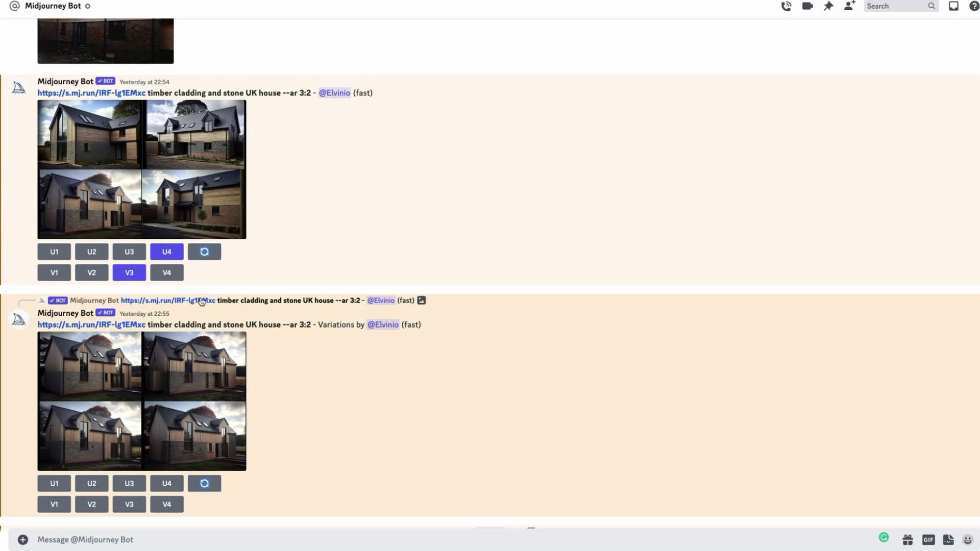
scroll(201, 301, up, 6)
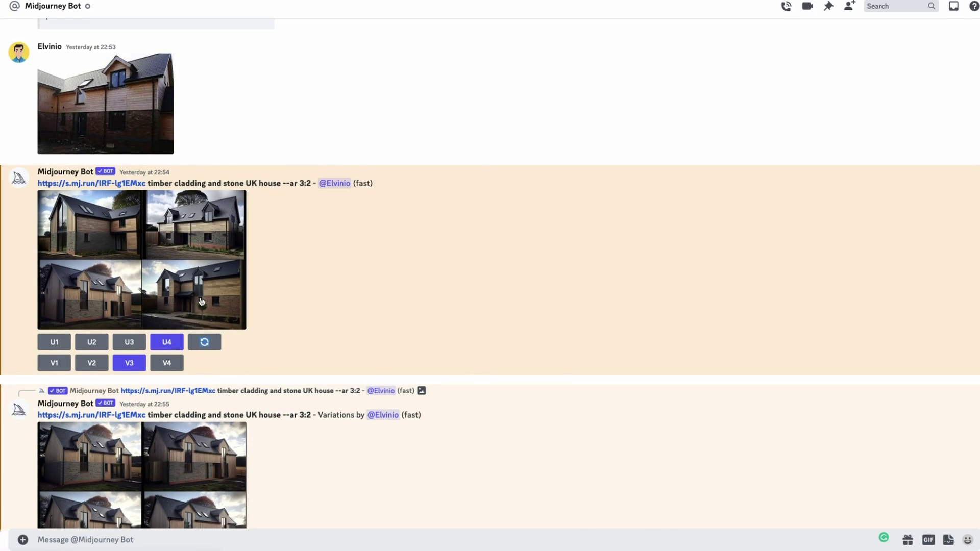
click(201, 301)
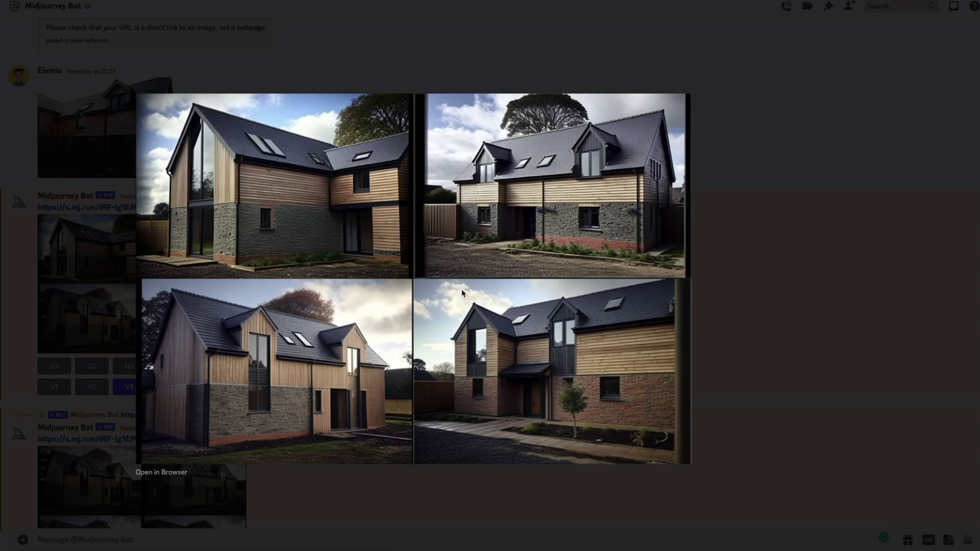
click(739, 313)
View enlarged the upscaled "larch cladding on UK house --ar 3:2" render showing the balcony and front lawn.
scroll(339, 317, up, 15)
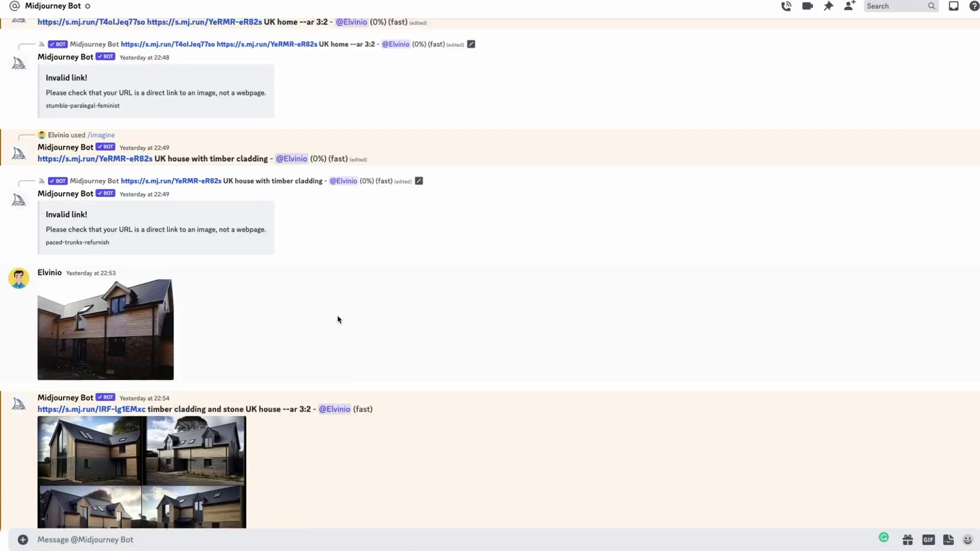
scroll(347, 306, up, 3)
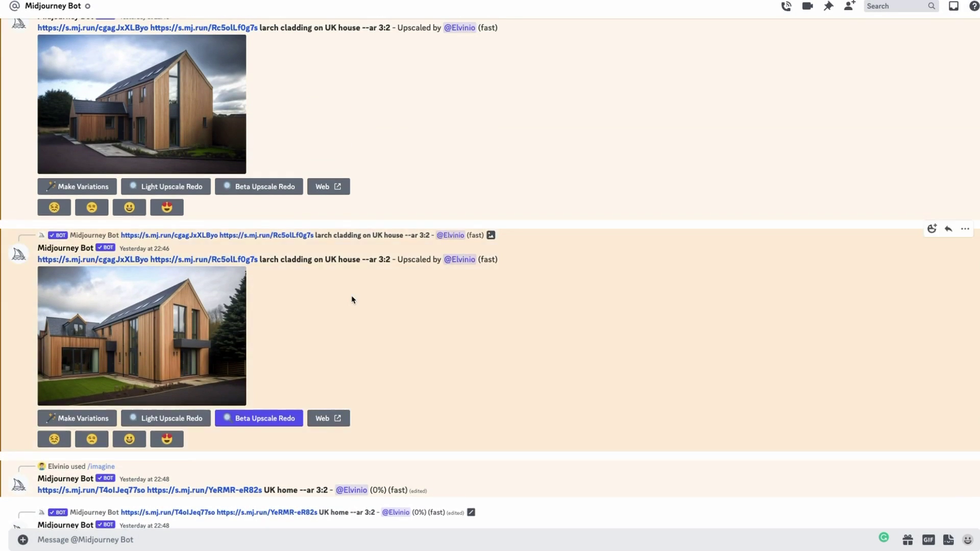
click(120, 384)
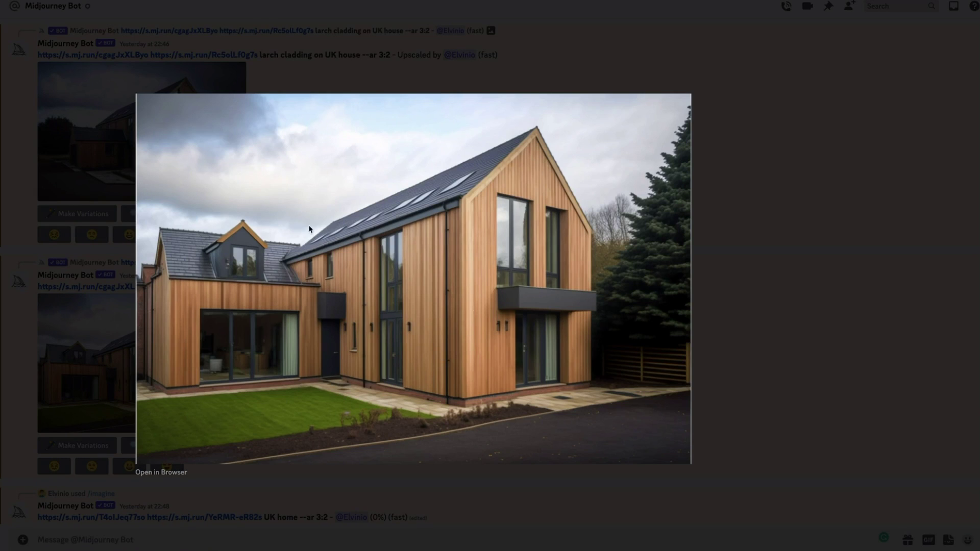
click(749, 330)
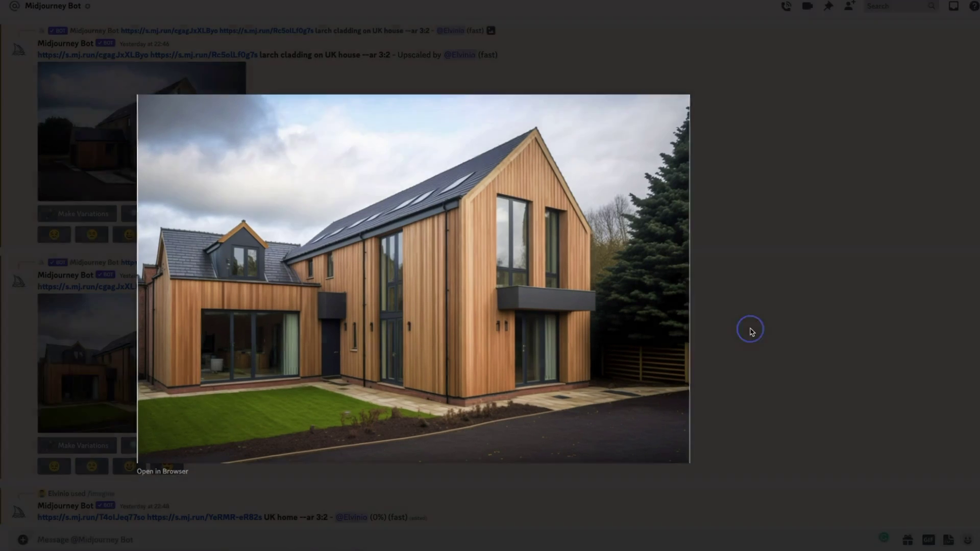
Compare the original brick house photo with the "uk house with half WRC cladding --ar 3:2" image grid, viewing each enlarged.
scroll(407, 391, up, 5)
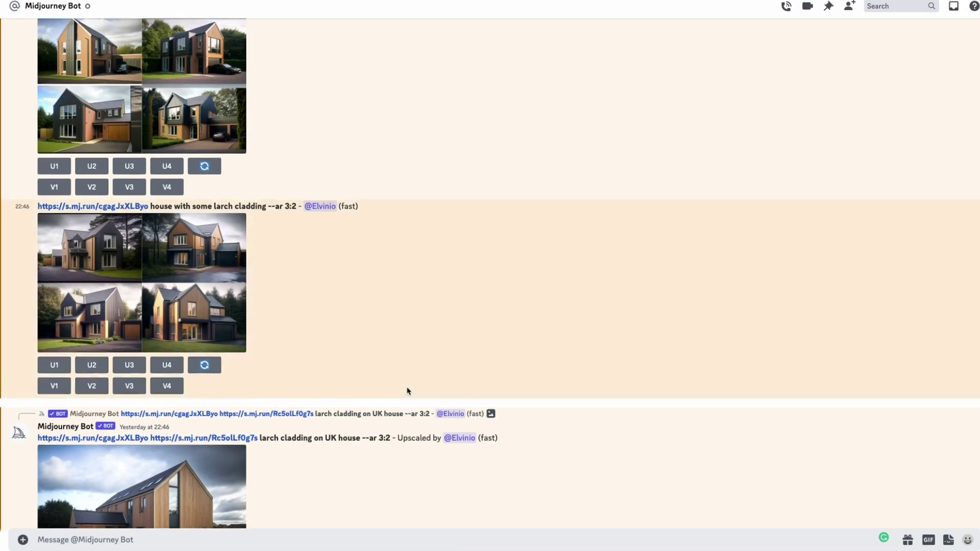
scroll(393, 378, up, 1)
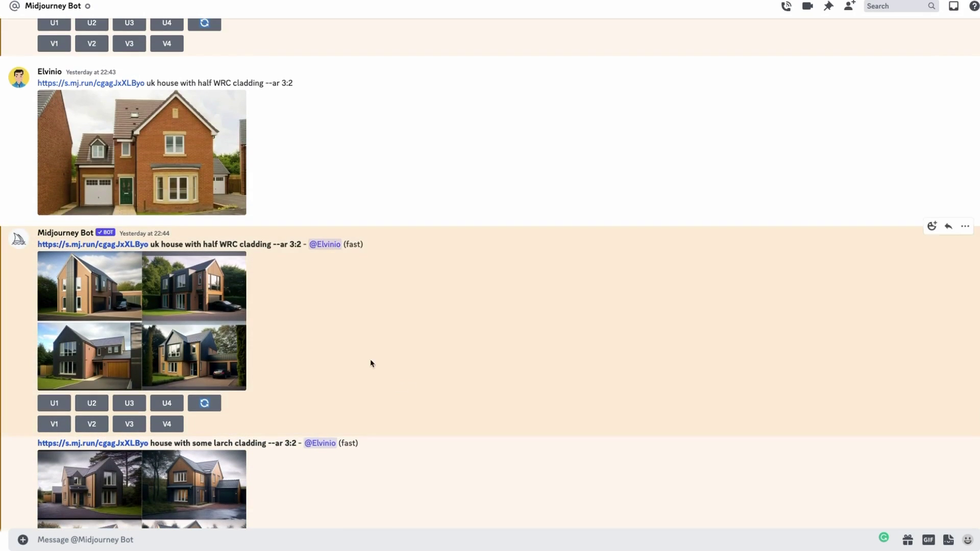
click(153, 140)
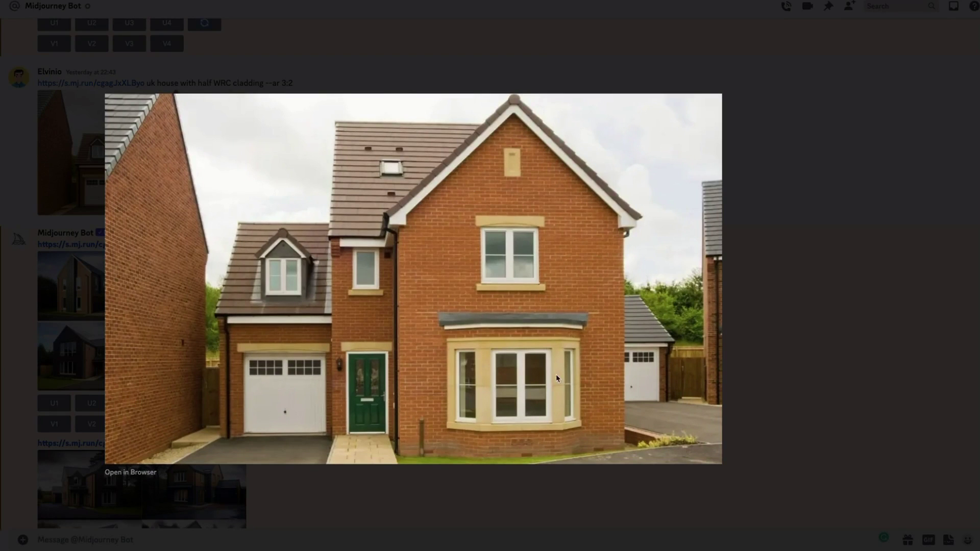
click(490, 467)
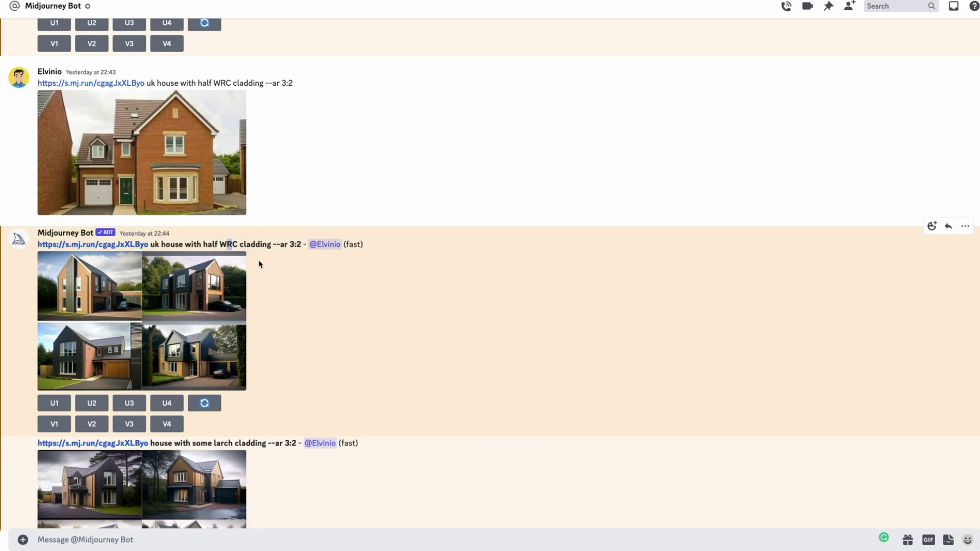
click(236, 273)
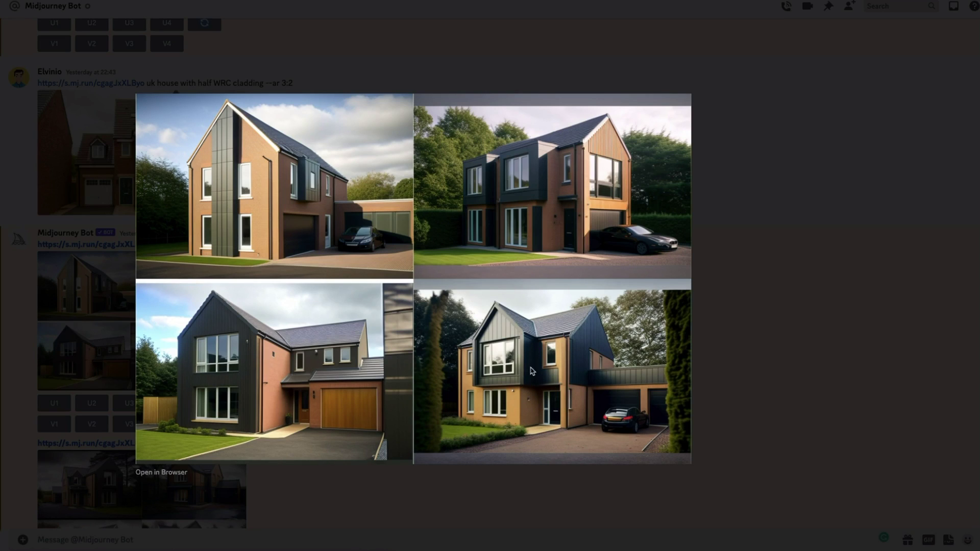
click(792, 313)
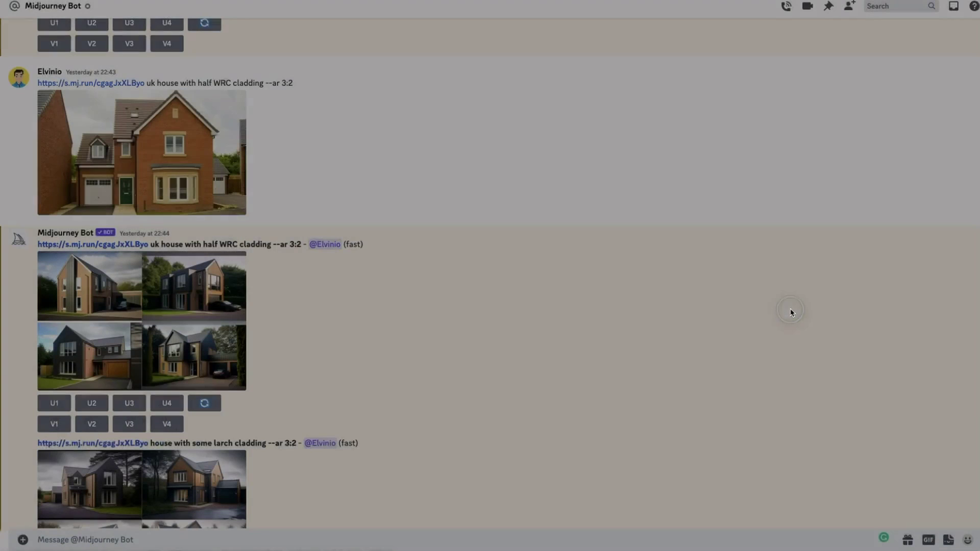
Examine the four generated images for "house with some larch cladding --ar 3:2" at enlarged size.
scroll(250, 424, down, 3)
scroll(249, 427, down, 1)
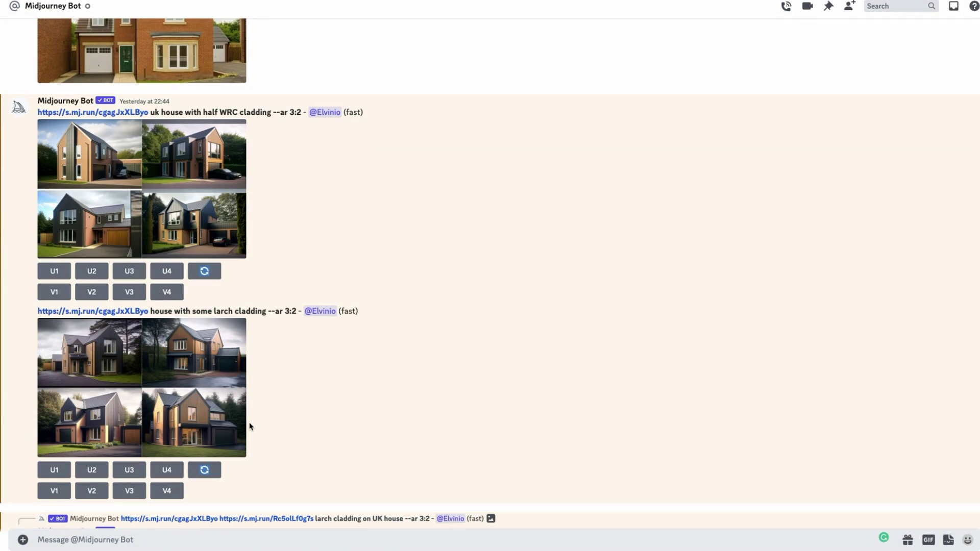
click(131, 376)
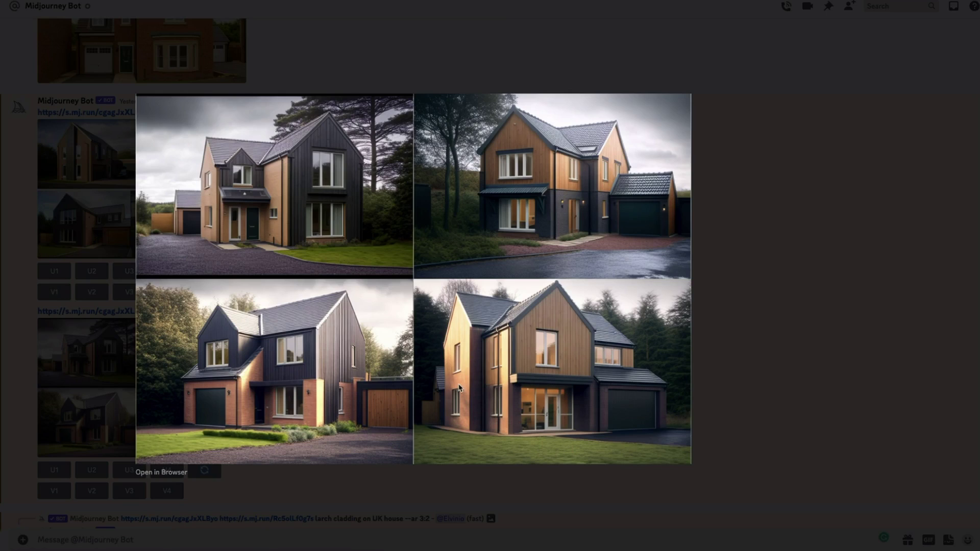
click(694, 282)
Examine both upscaled "larch cladding on UK house --ar 3:2" renders enlarged, one after the other.
scroll(394, 387, down, 5)
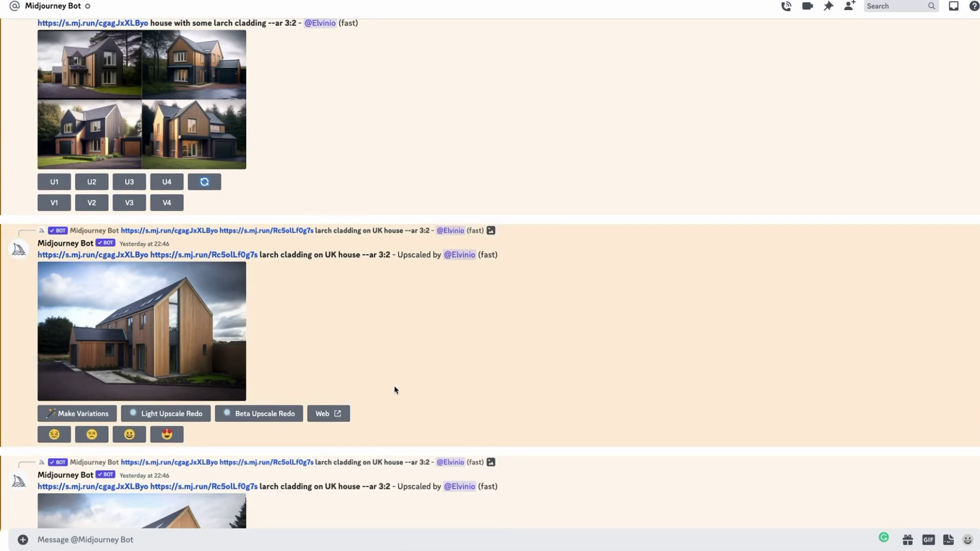
scroll(395, 390, down, 2)
click(193, 301)
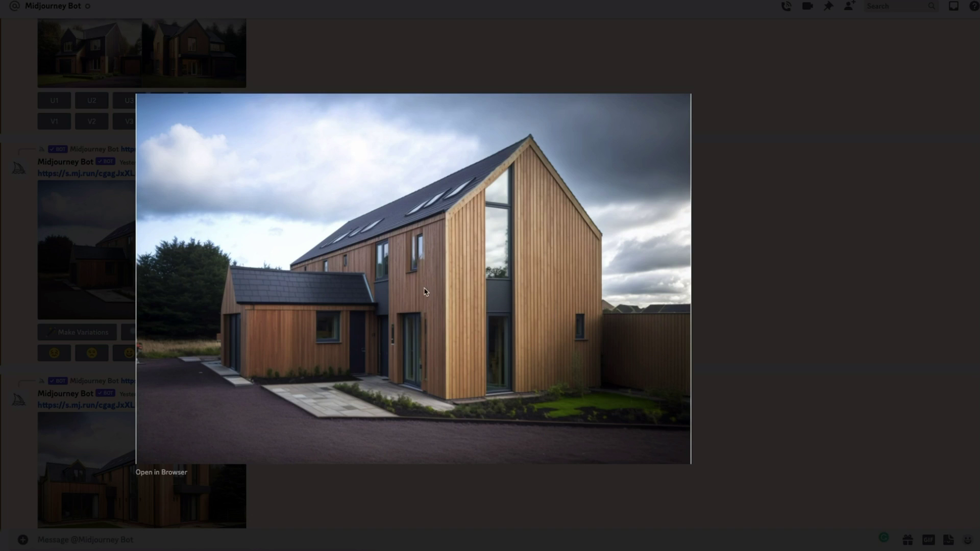
click(724, 287)
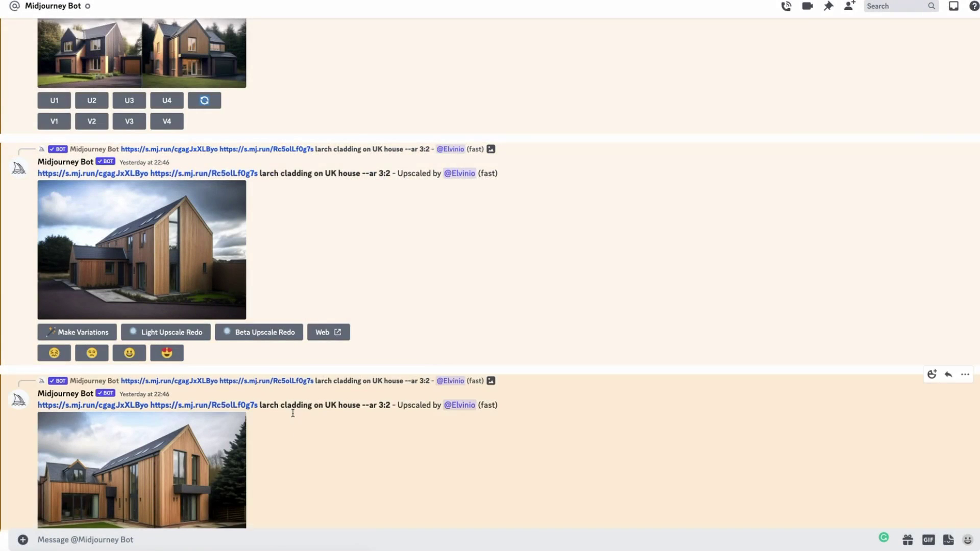
scroll(291, 409, down, 3)
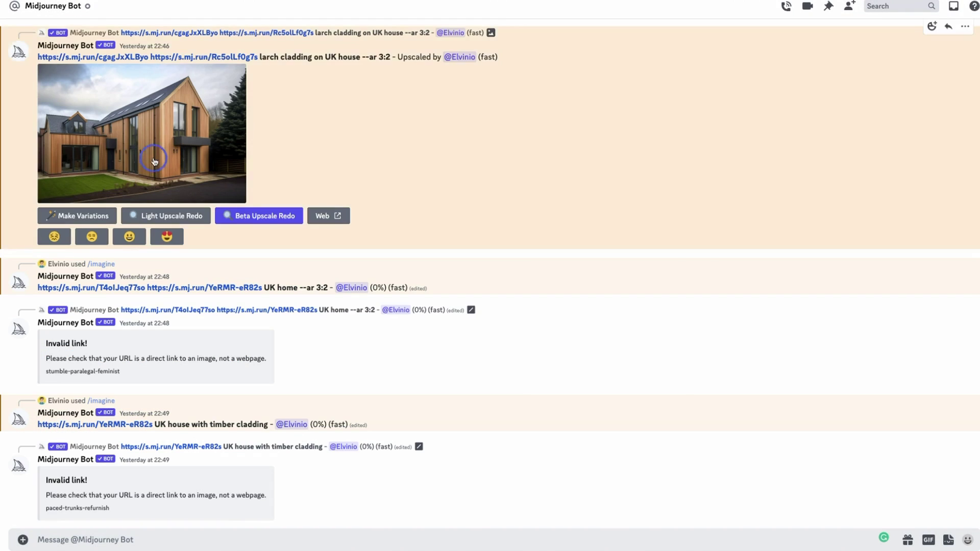
click(181, 201)
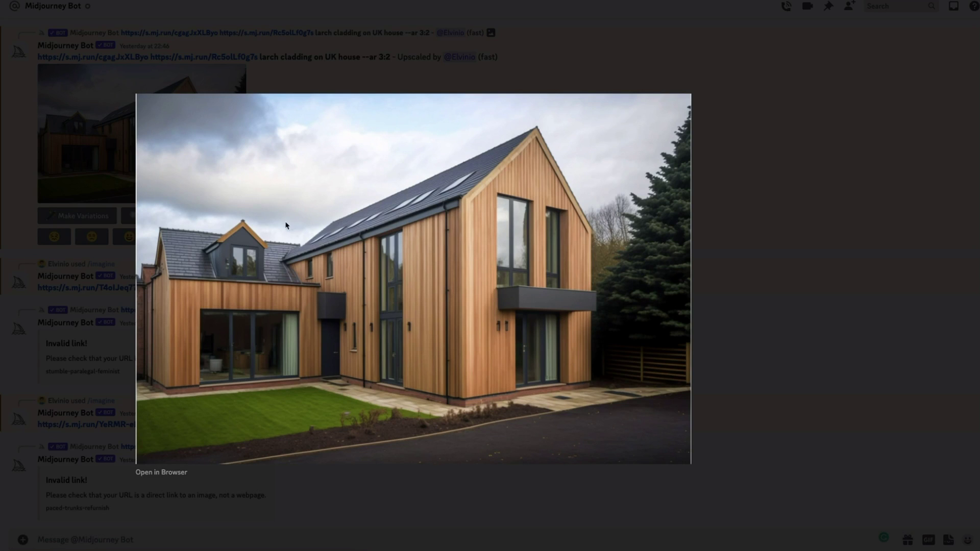
click(871, 225)
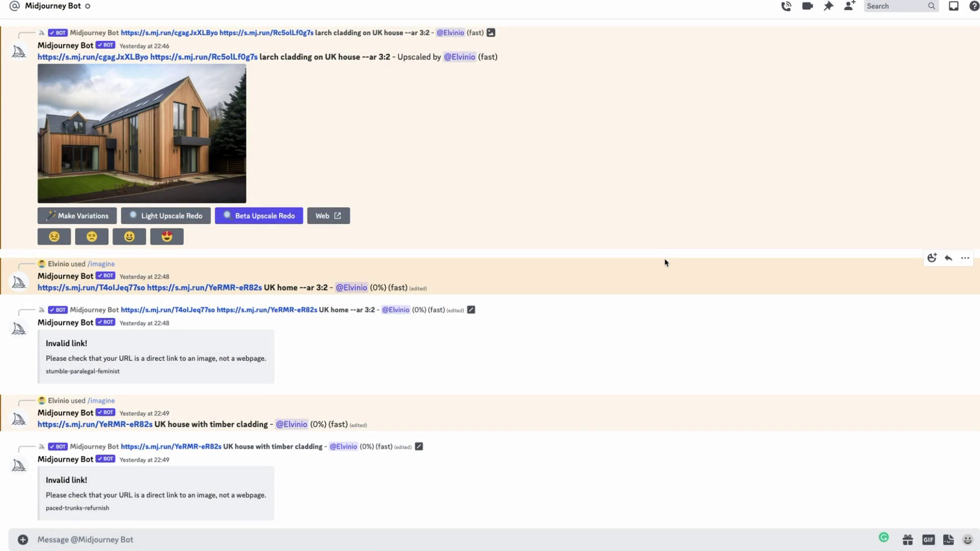
Compare the uploaded brick and timber house photo with the "timber cladding and stone UK house --ar 3:2" image grid, viewing each enlarged.
scroll(305, 291, down, 10)
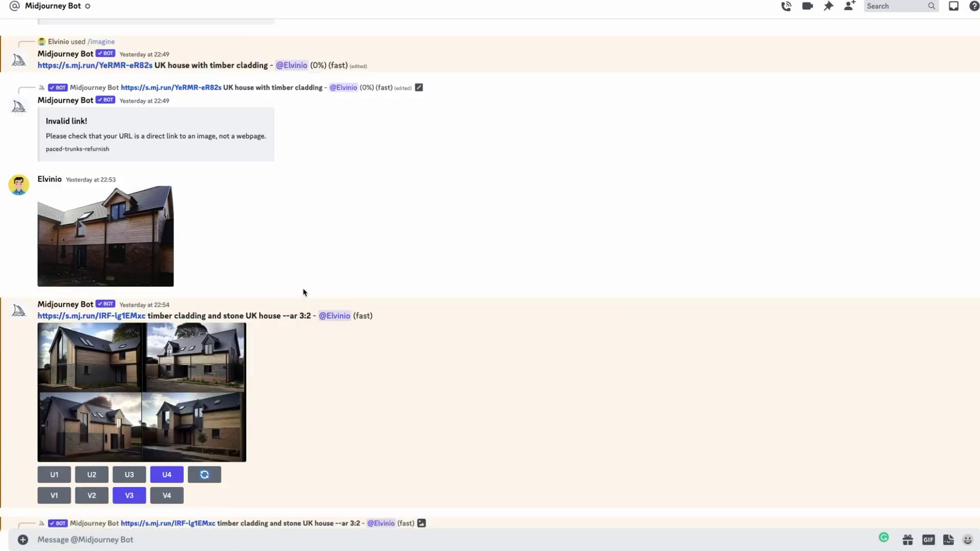
scroll(304, 292, down, 2)
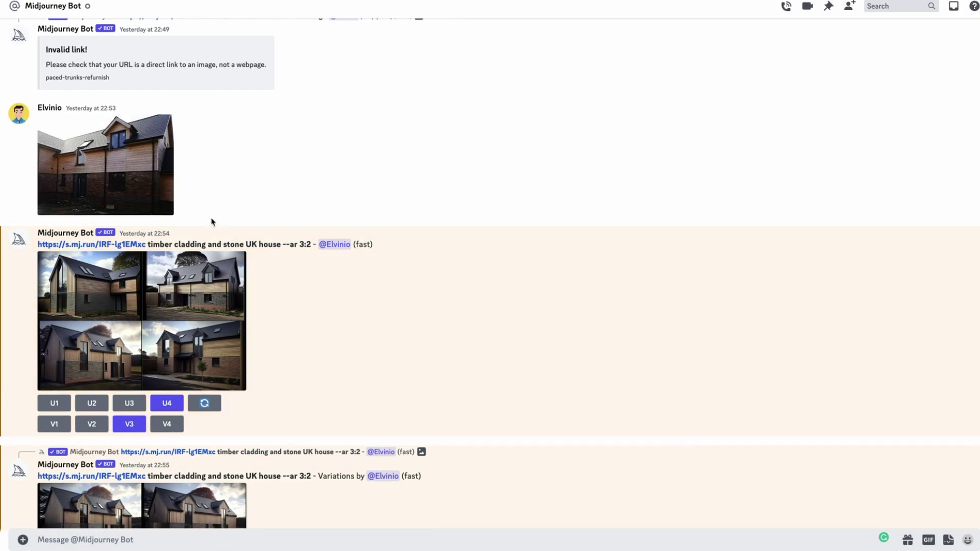
click(153, 205)
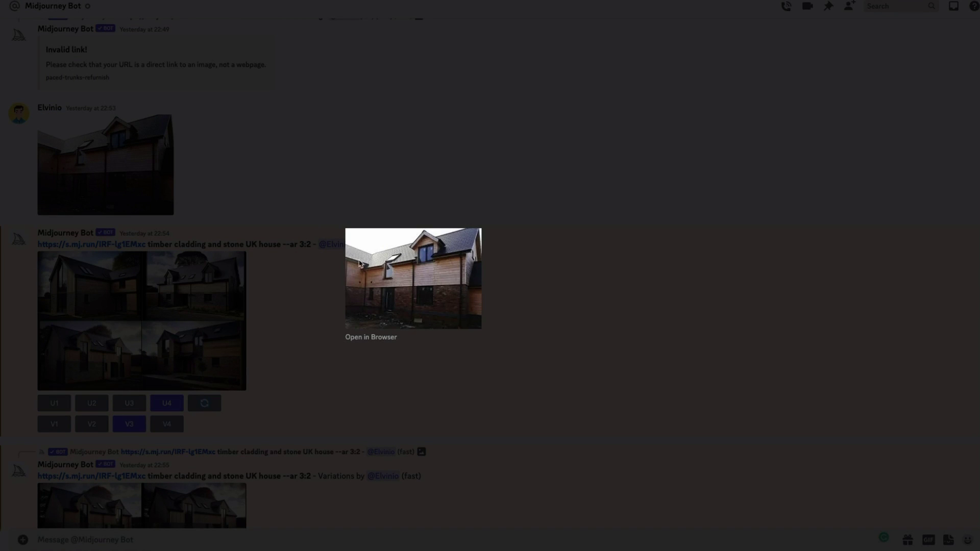
click(404, 159)
click(207, 295)
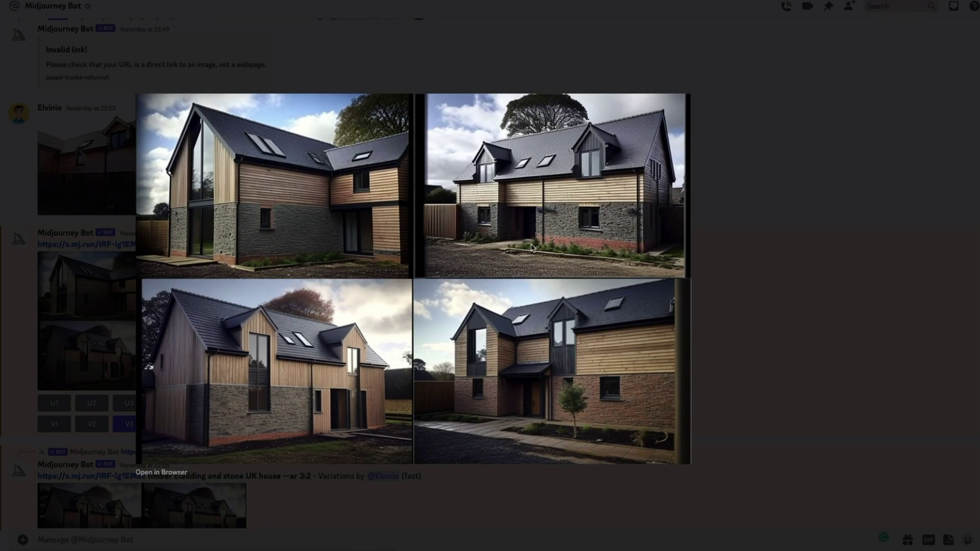
click(774, 310)
click(106, 164)
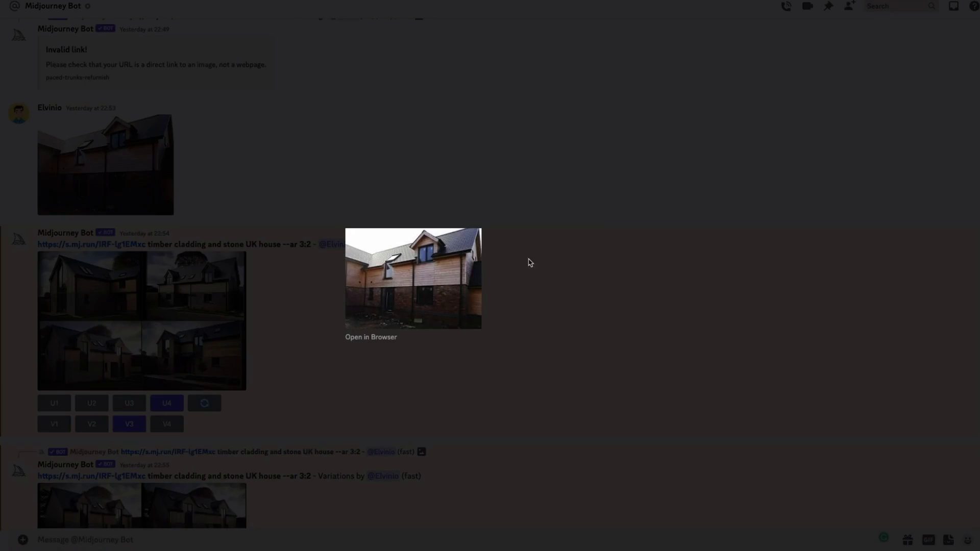
click(545, 303)
click(178, 287)
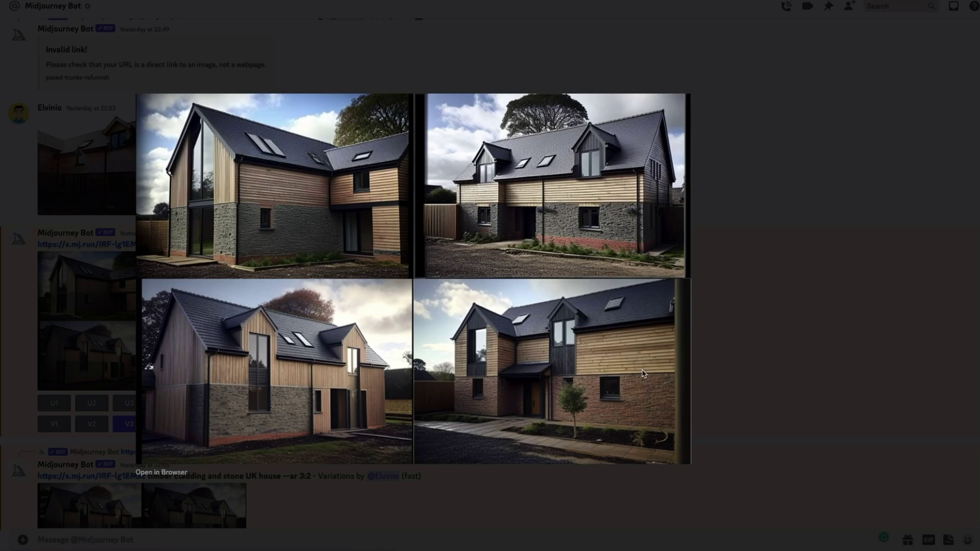
click(708, 326)
scroll(343, 351, down, 5)
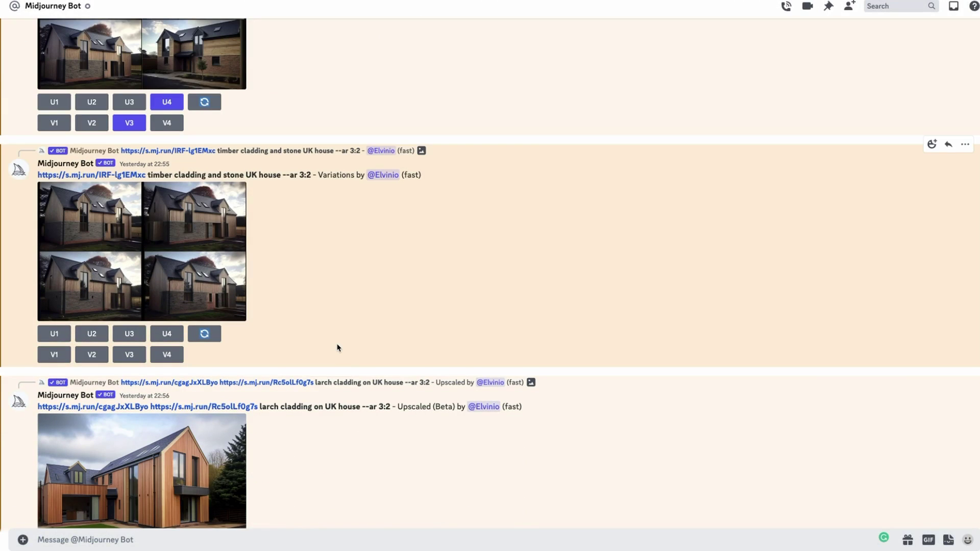
scroll(337, 348, down, 20)
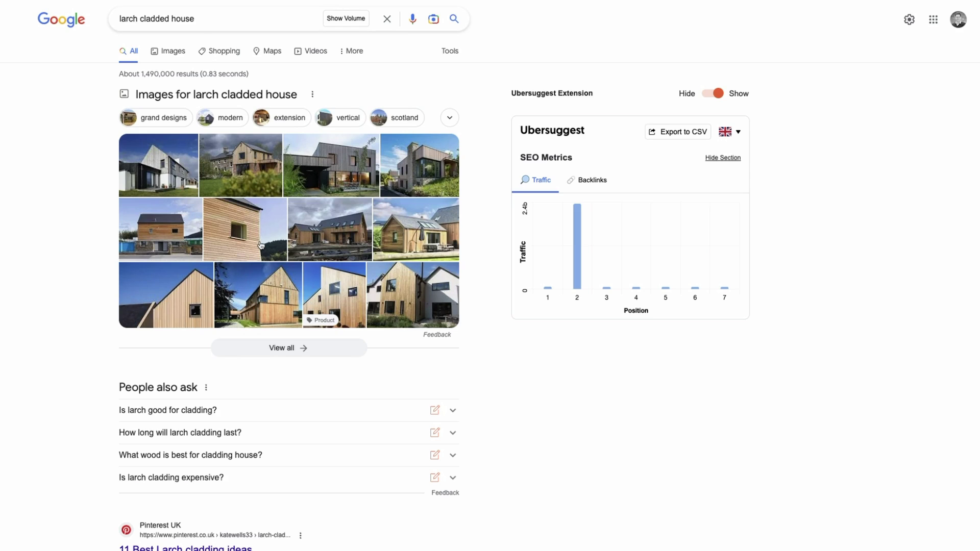
In the Google results for "larch cladded house", browse the images and open the preview of Excel Scotland's Avah House photo.
click(158, 51)
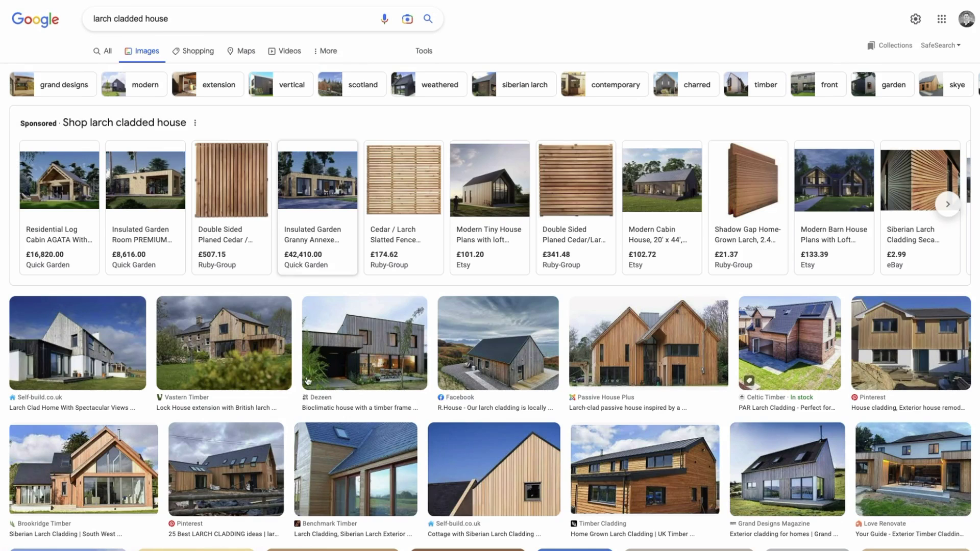
scroll(298, 456, down, 2)
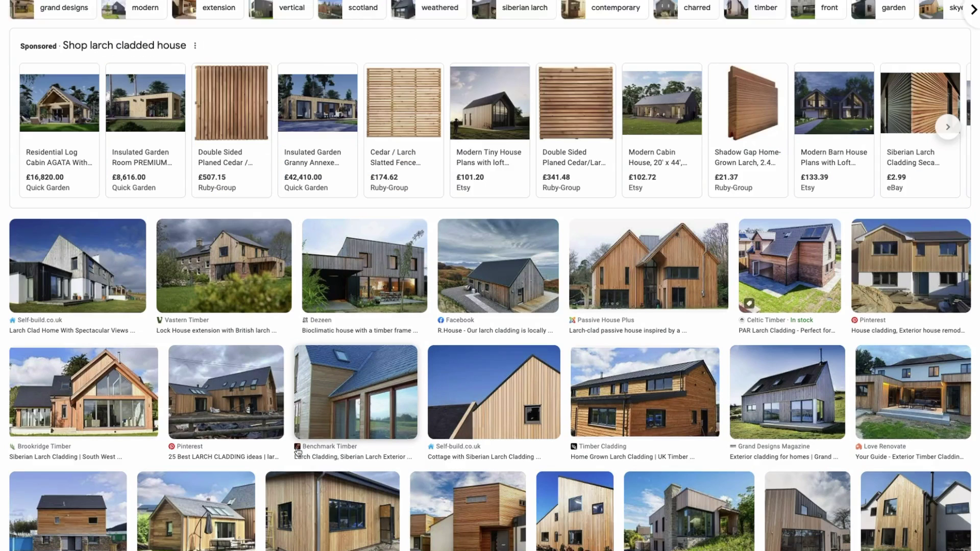
scroll(299, 452, down, 3)
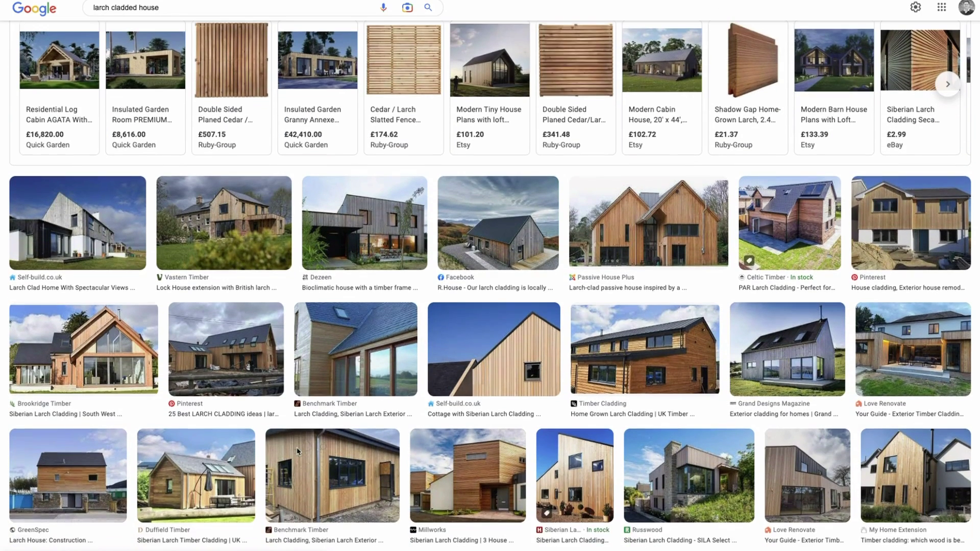
scroll(298, 451, down, 2)
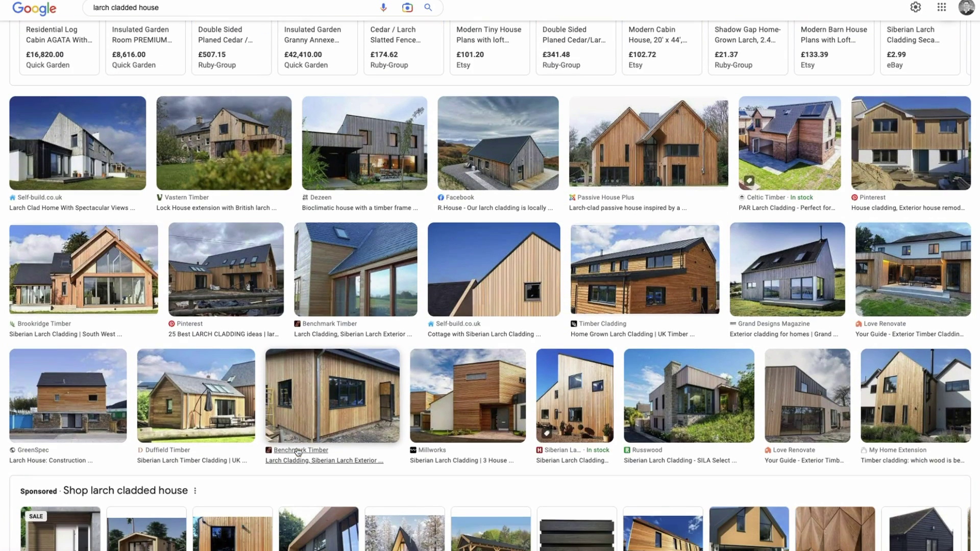
scroll(298, 451, down, 5)
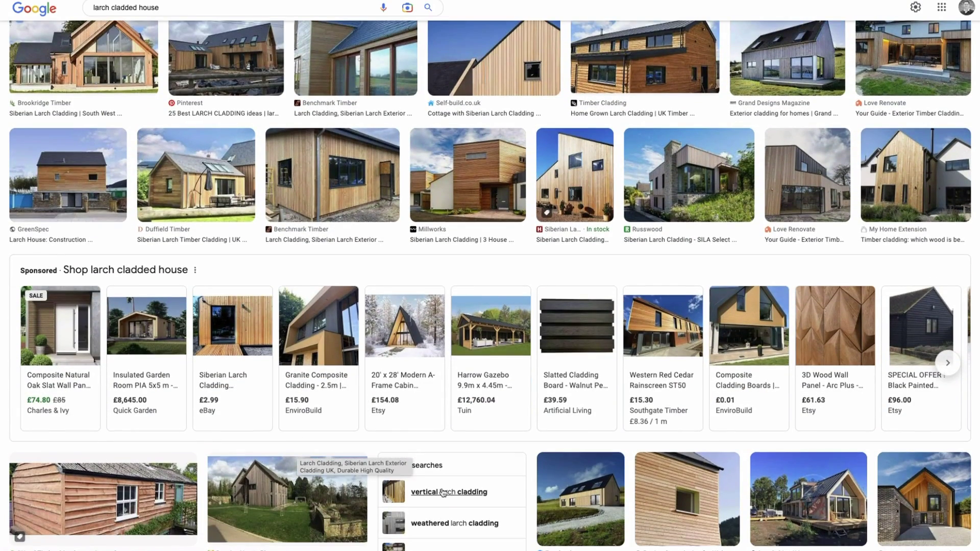
scroll(442, 491, down, 3)
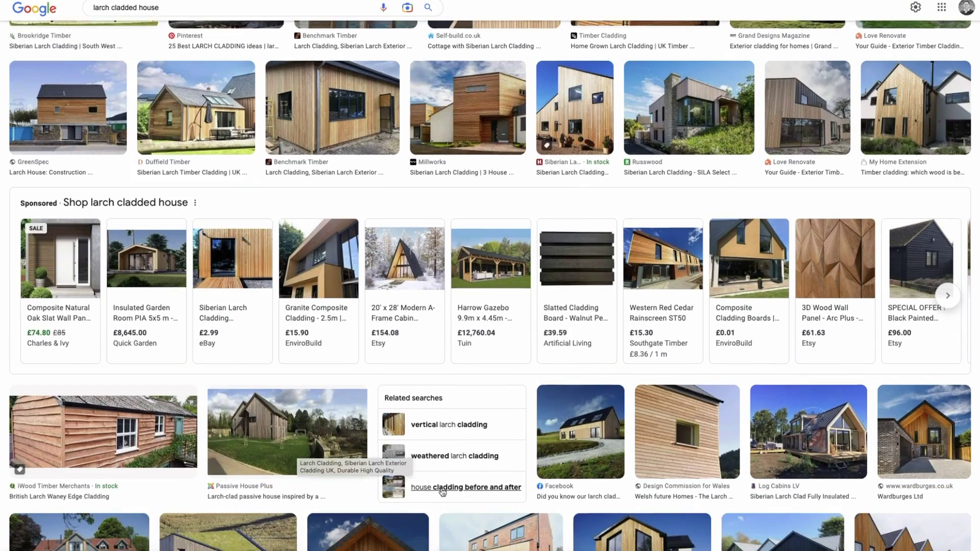
scroll(442, 492, down, 3)
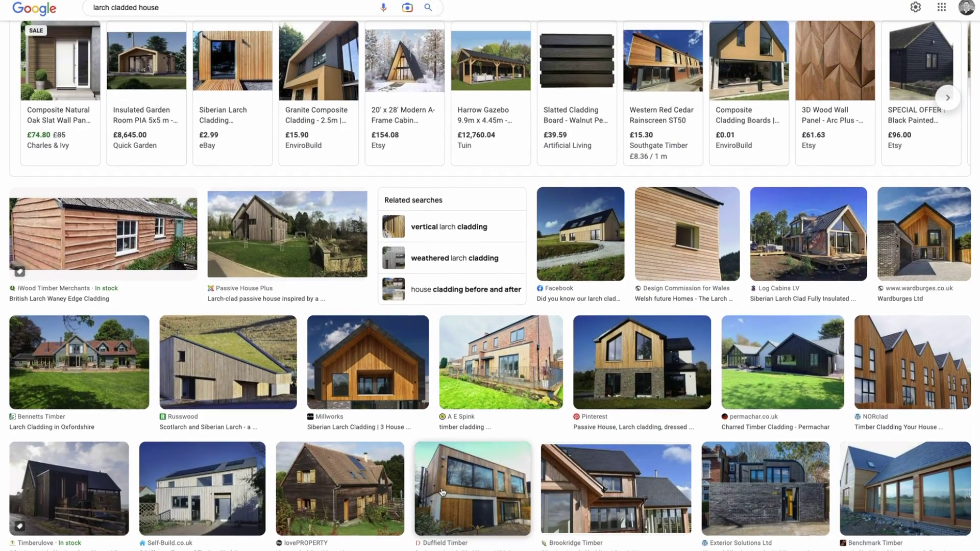
scroll(442, 492, down, 1)
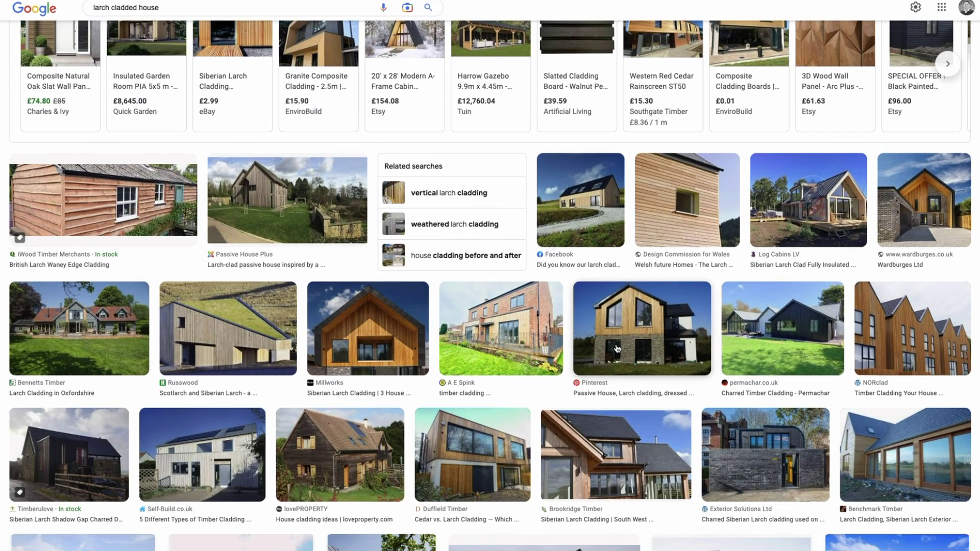
scroll(605, 387, down, 5)
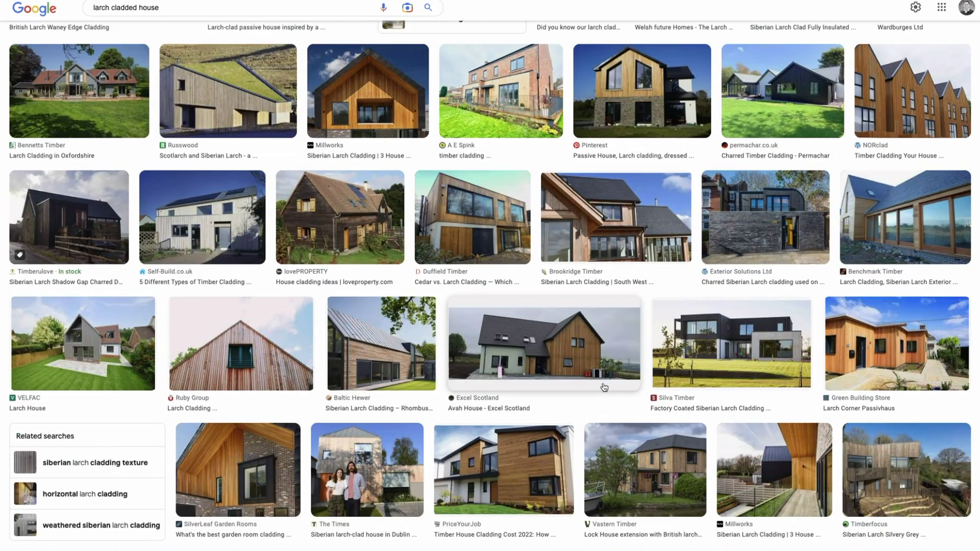
click(583, 358)
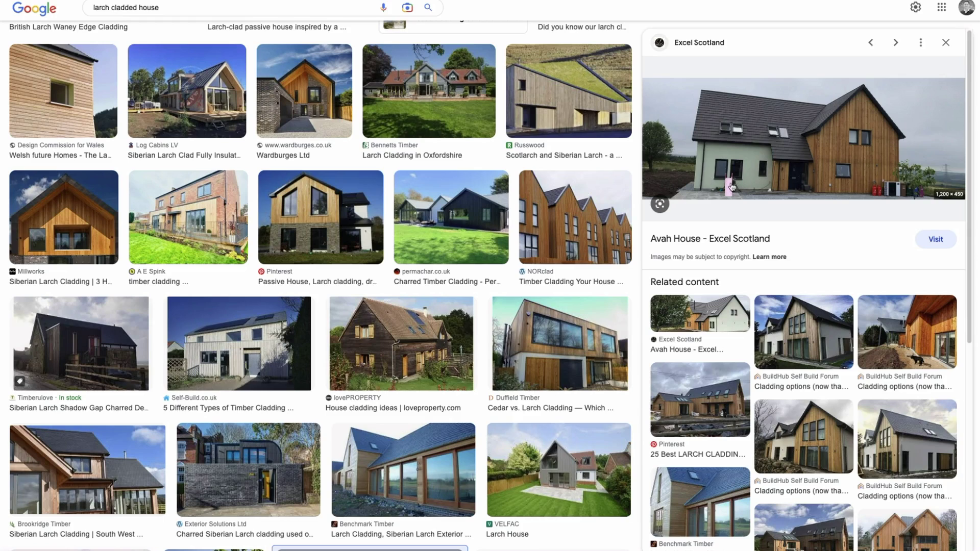
Open the full-size Avah House image in its own browser tab and copy its image address.
right_click(861, 133)
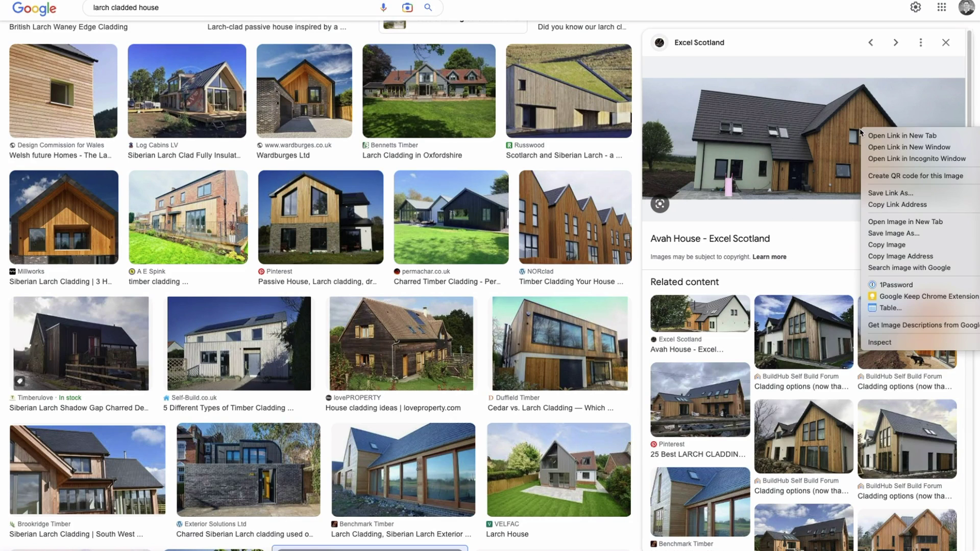
click(840, 99)
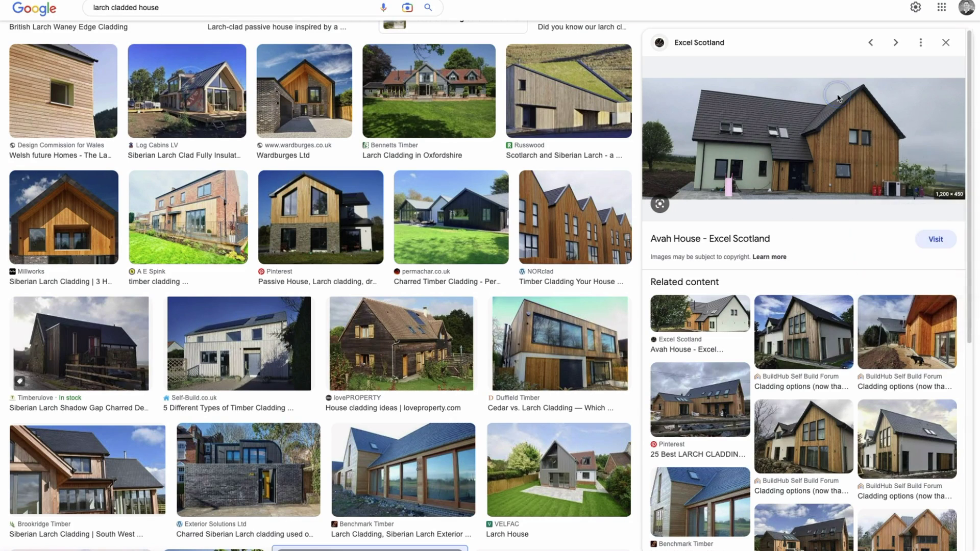
right_click(841, 131)
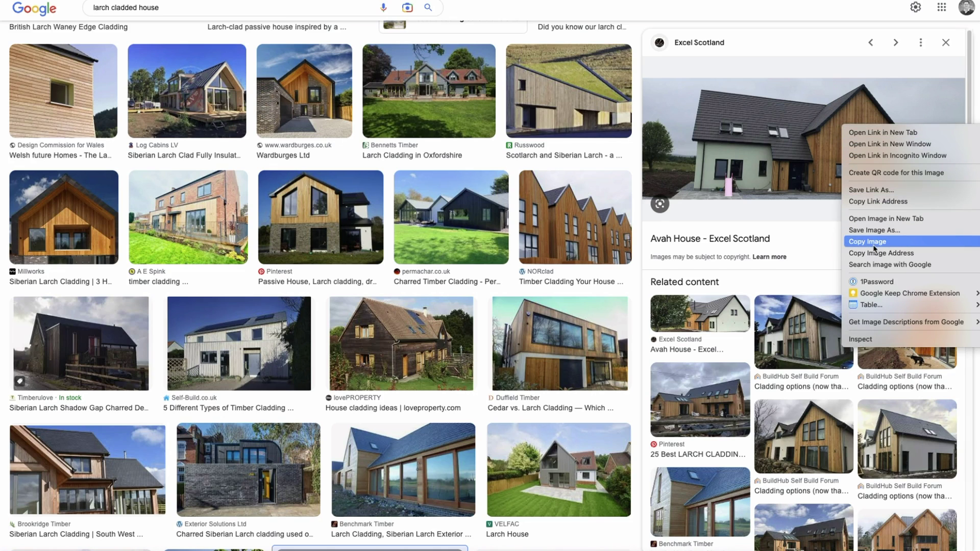
click(886, 219)
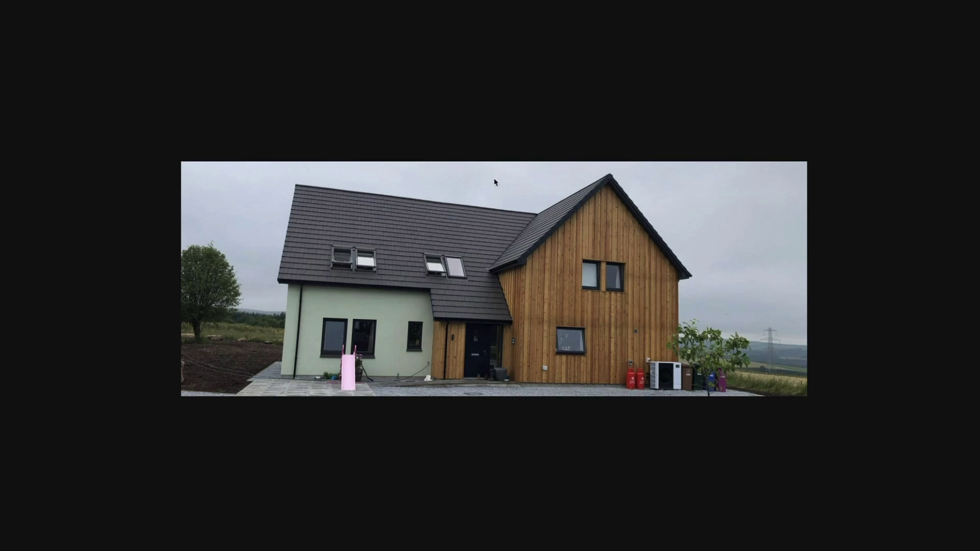
right_click(526, 263)
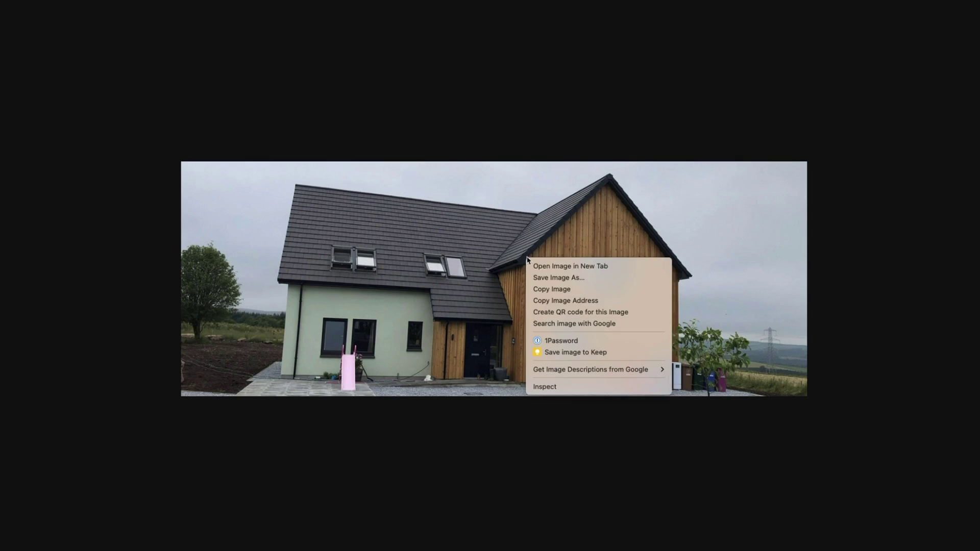
click(613, 299)
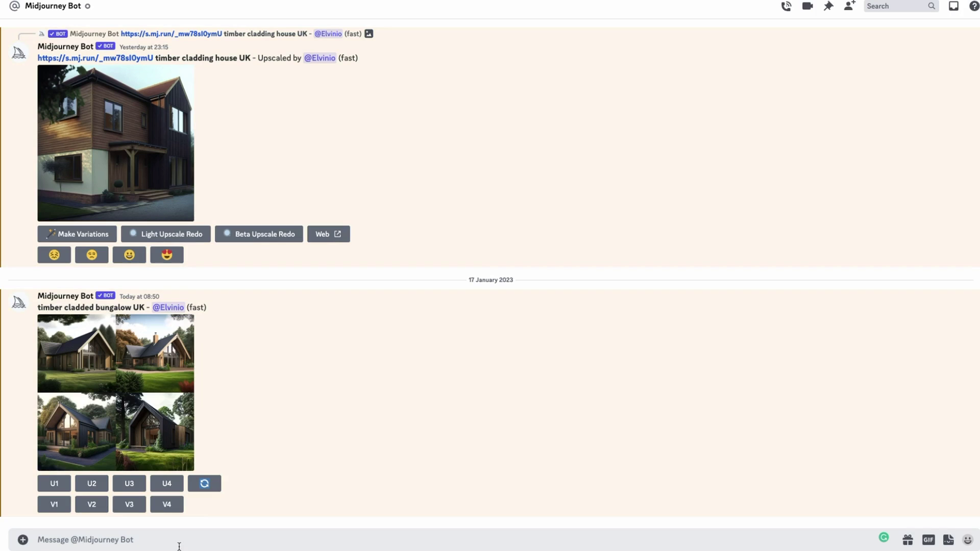
Send the Midjourney Bot in Discord an /imagine prompt with the copied Avah House image URL followed by "UK medium sized house --ar 3:2".
click(179, 541)
text(/ima)
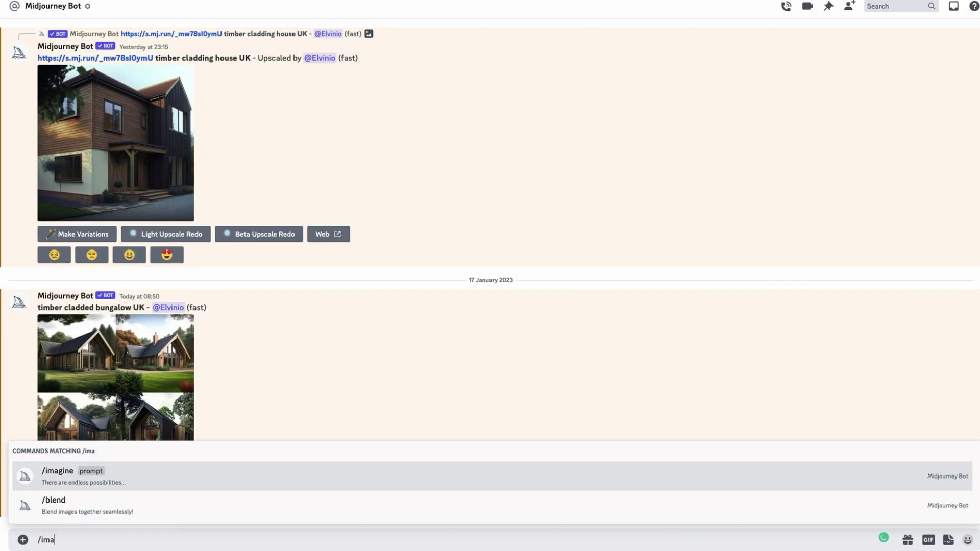
text(gine)
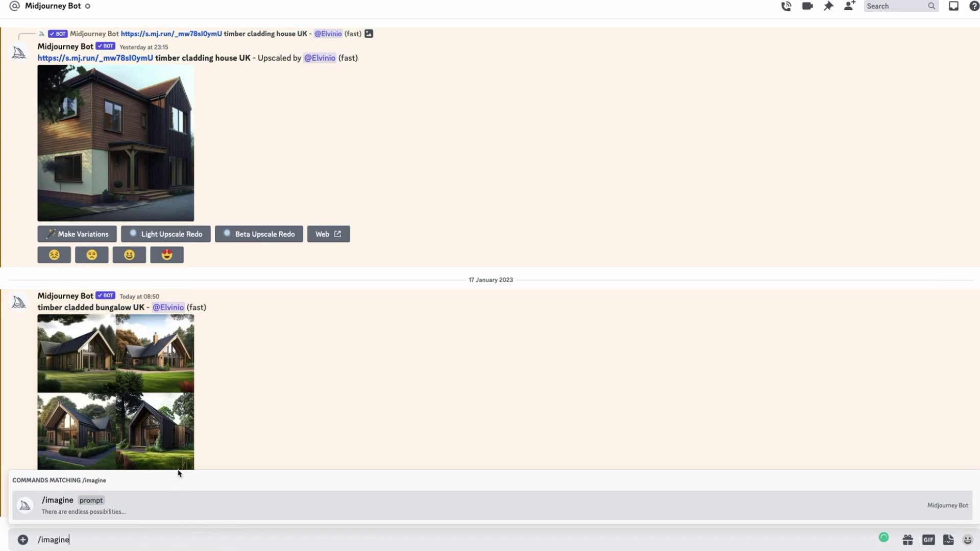
click(97, 502)
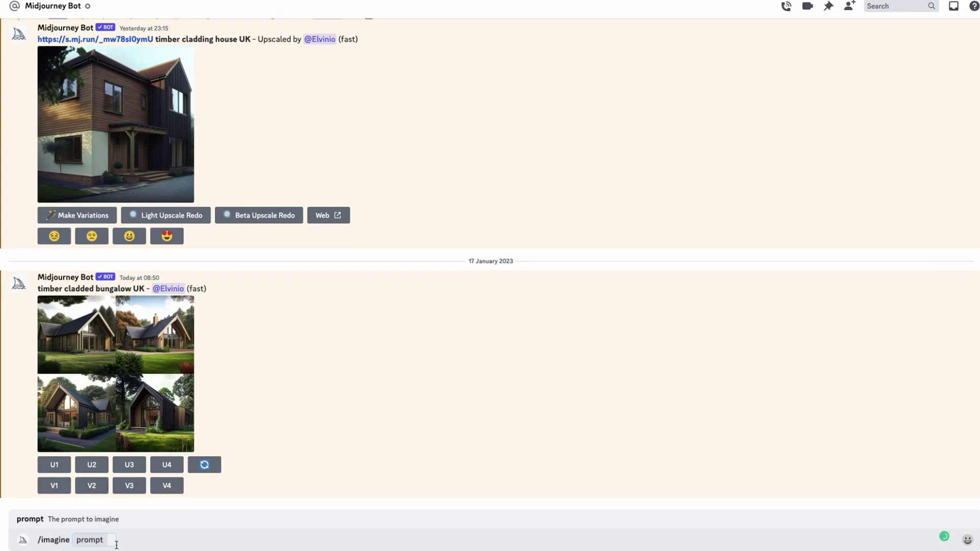
text(https://excelscotland.co.uk/wp-content/uploads/2020/02/IMG-20200203-WA0086_1200x450_acf_cropped.jpg)
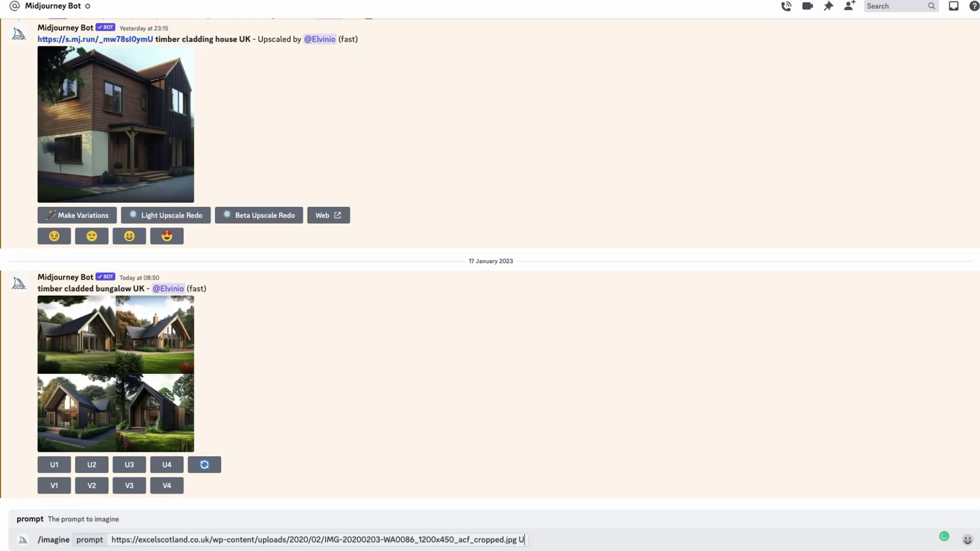
text(UK medium sized house)
text(--ar 3:2)
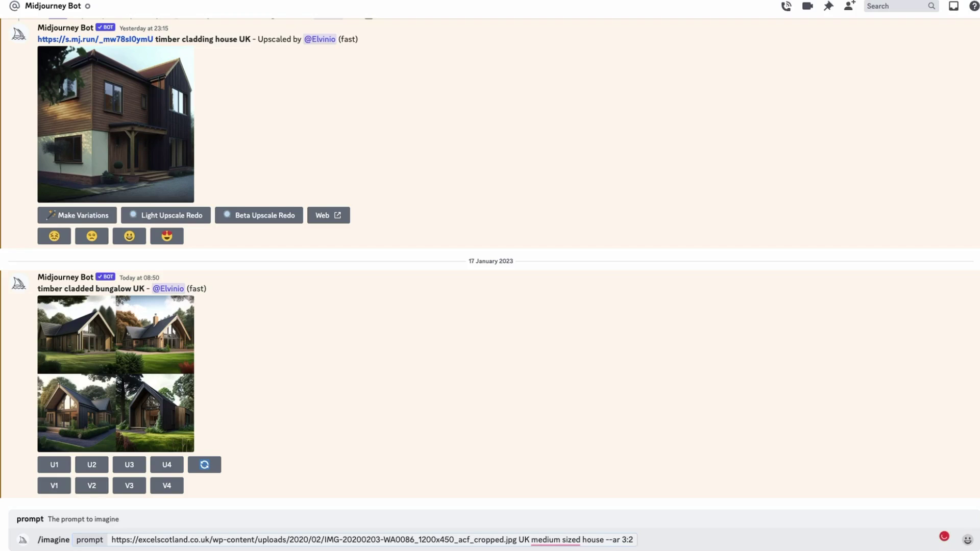
key(Return)
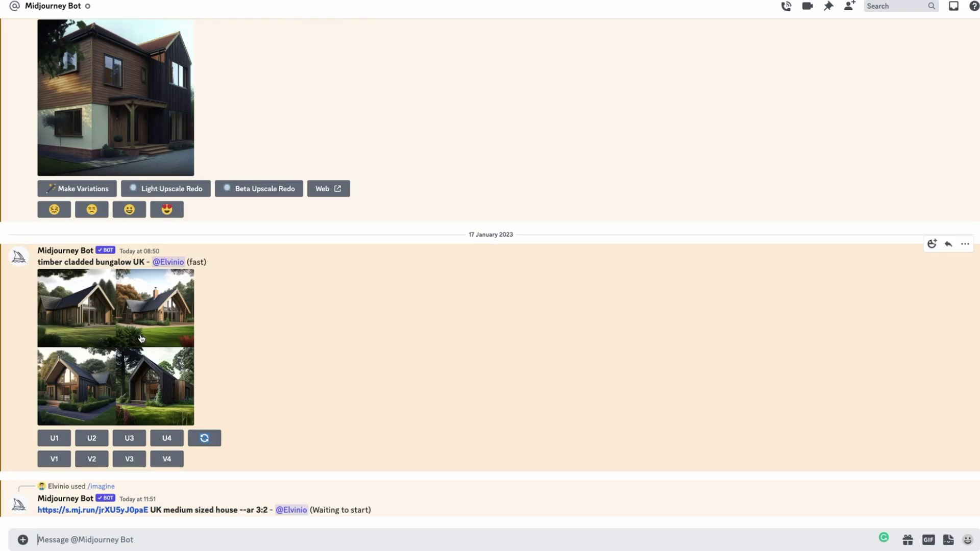
Examine the "timber cladded bungalow UK" grid and the new "UK medium sized house --ar 3:2" grid at enlarged size.
click(136, 339)
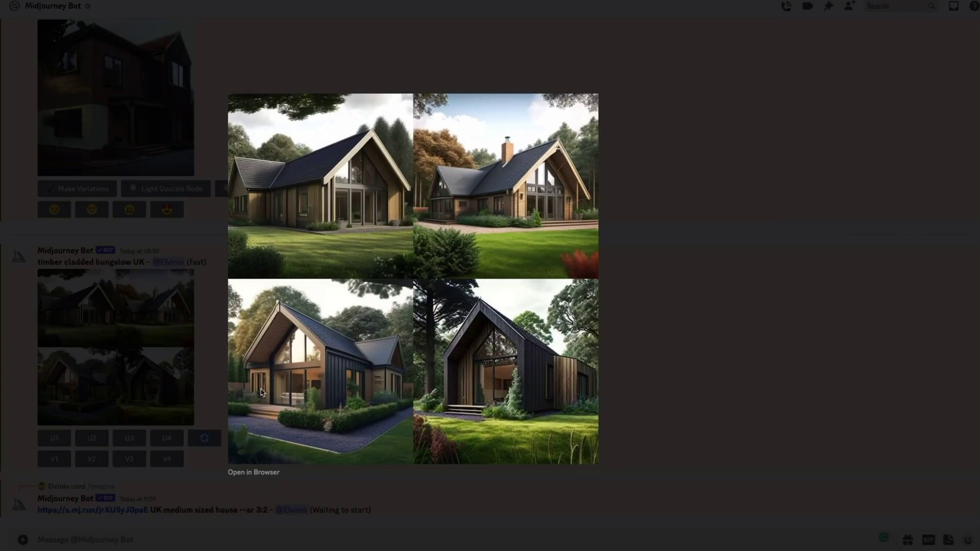
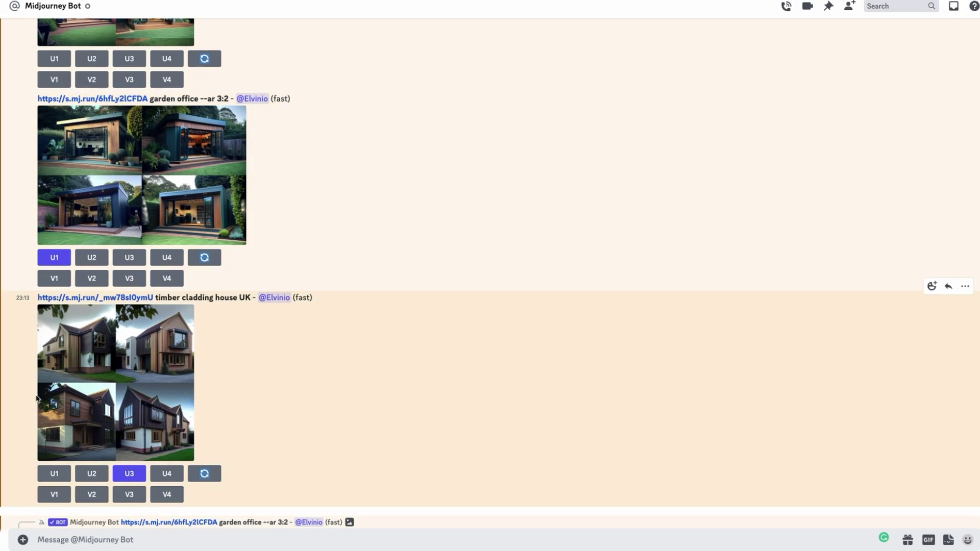
click(86, 377)
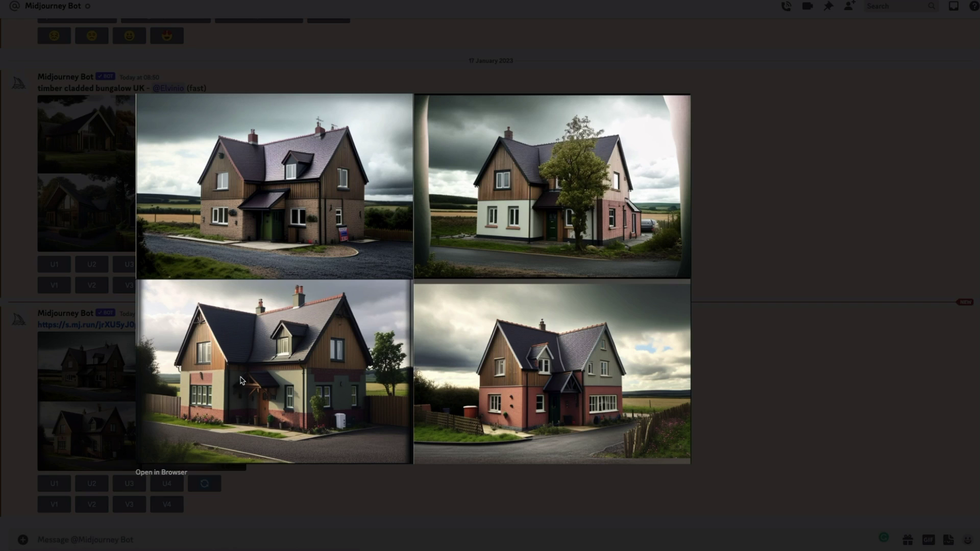
click(357, 474)
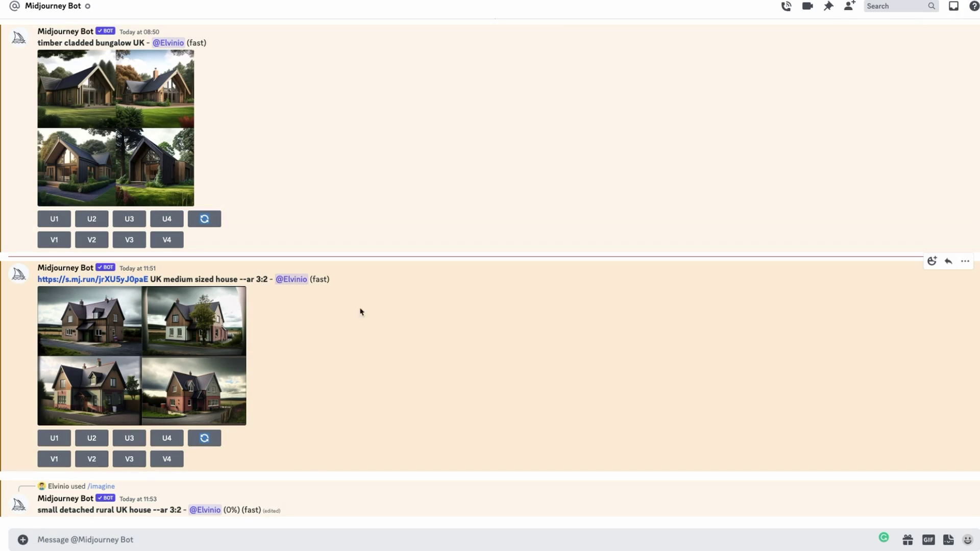
click(235, 365)
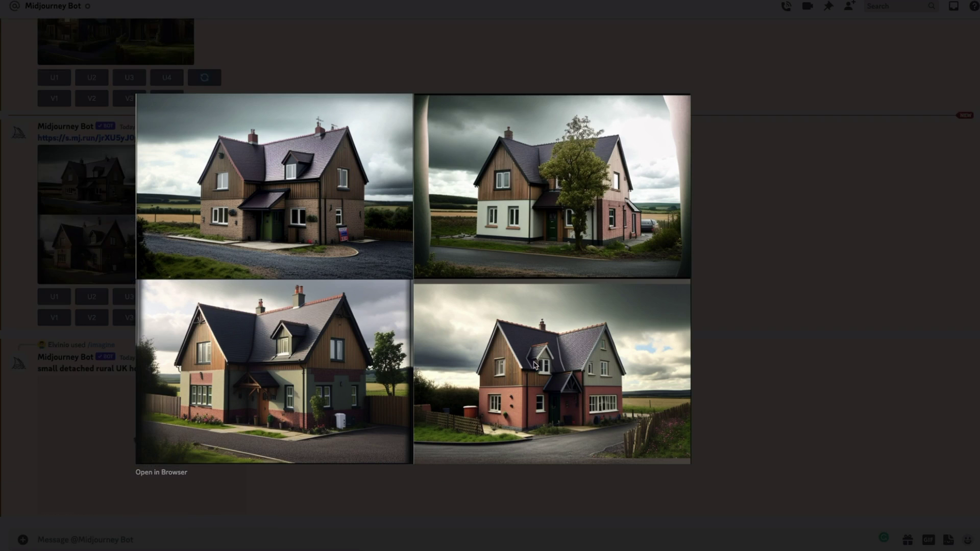
Examine the "small detached rural UK house --ar 3:2" and "small timber cladded detached rural UK house, traditional --ar 3:2" grids at enlarged size.
click(797, 278)
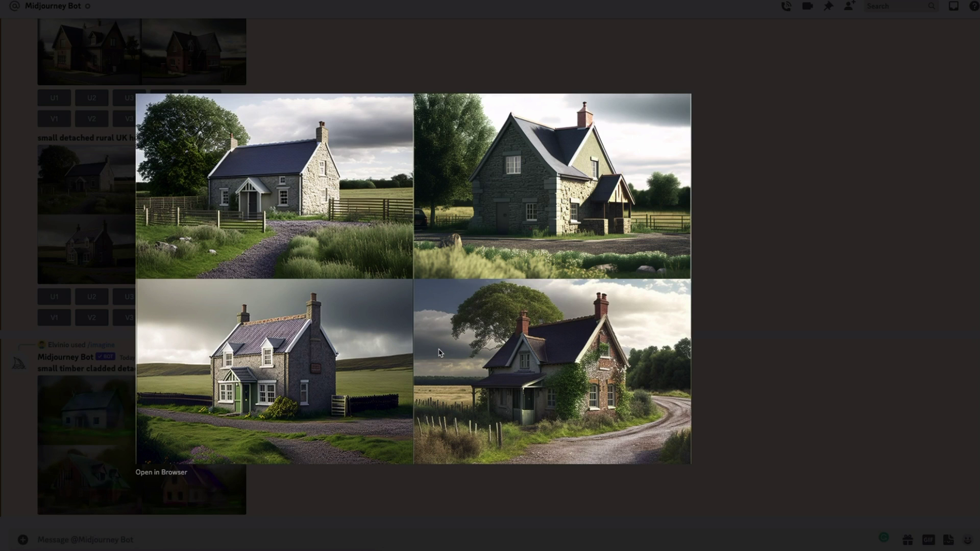
click(721, 305)
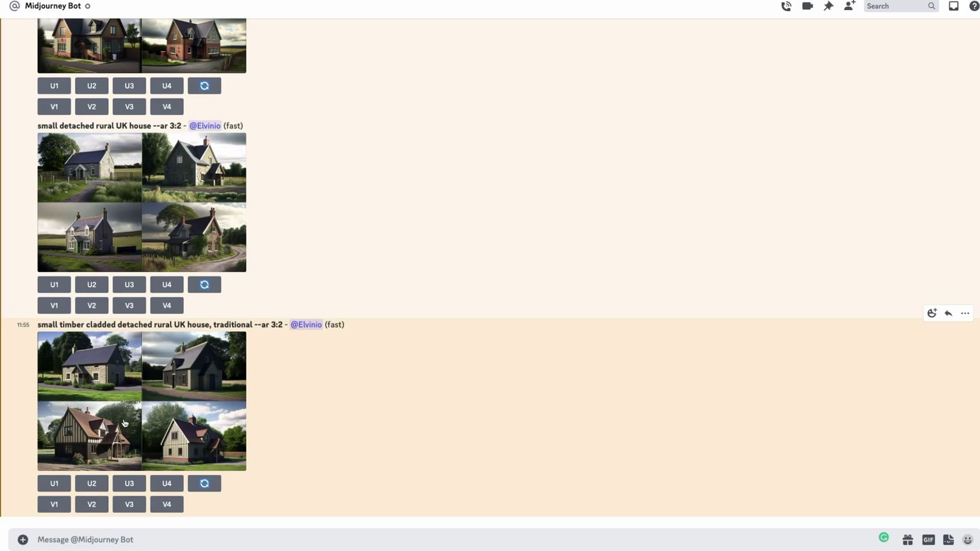
click(107, 428)
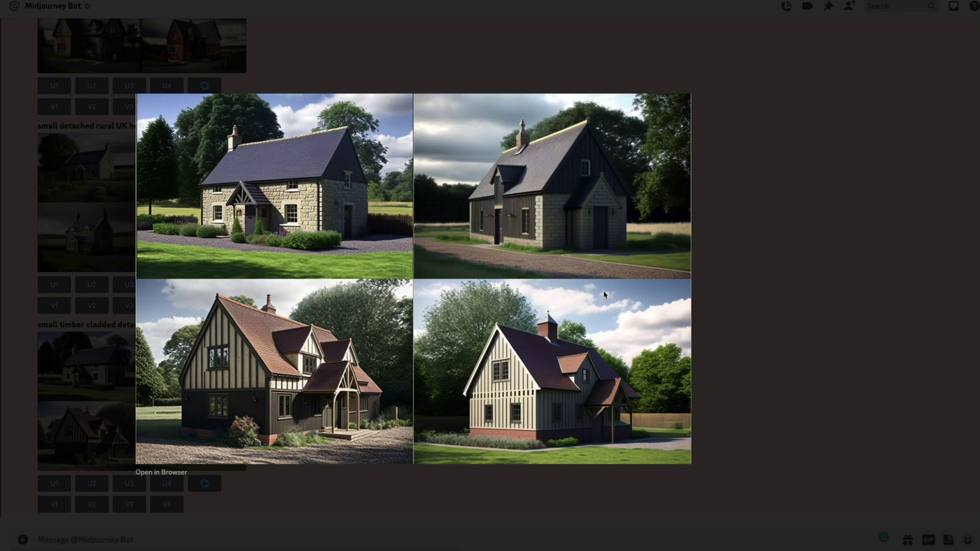
key(Escape)
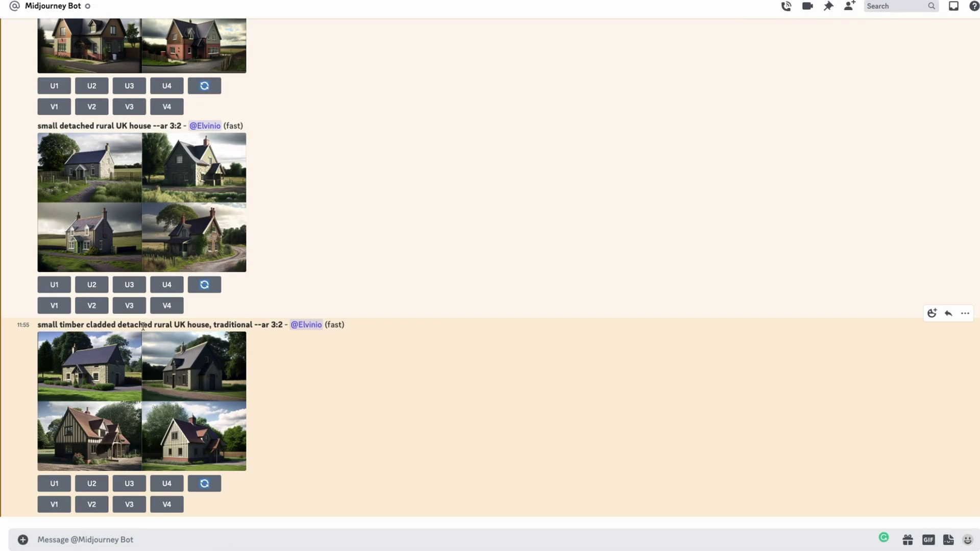
Copy the prompt "small timber cladded detached rural UK house, traditional --ar 3:2" from its result message into a new /imagine command.
drag(38, 324, 282, 324)
key(ctrl+c)
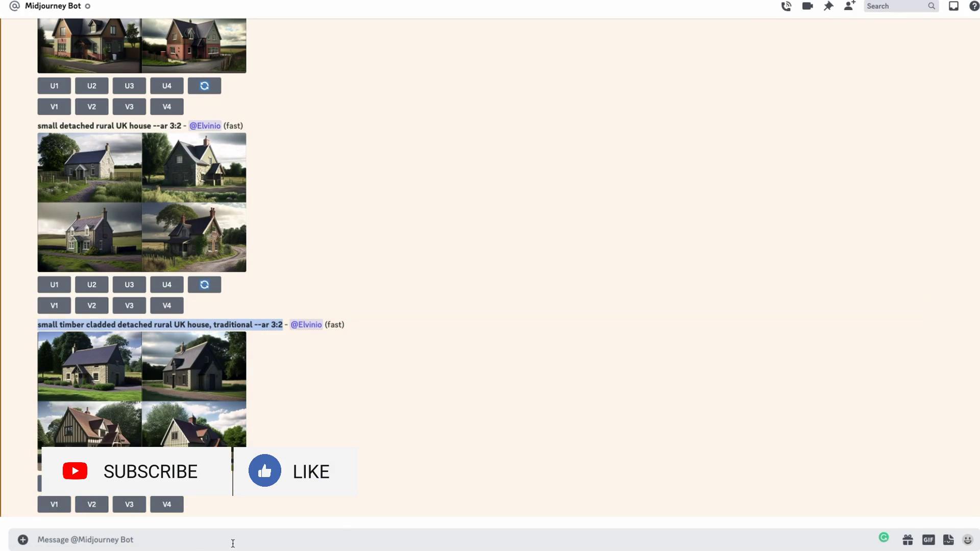
click(231, 537)
text(/)
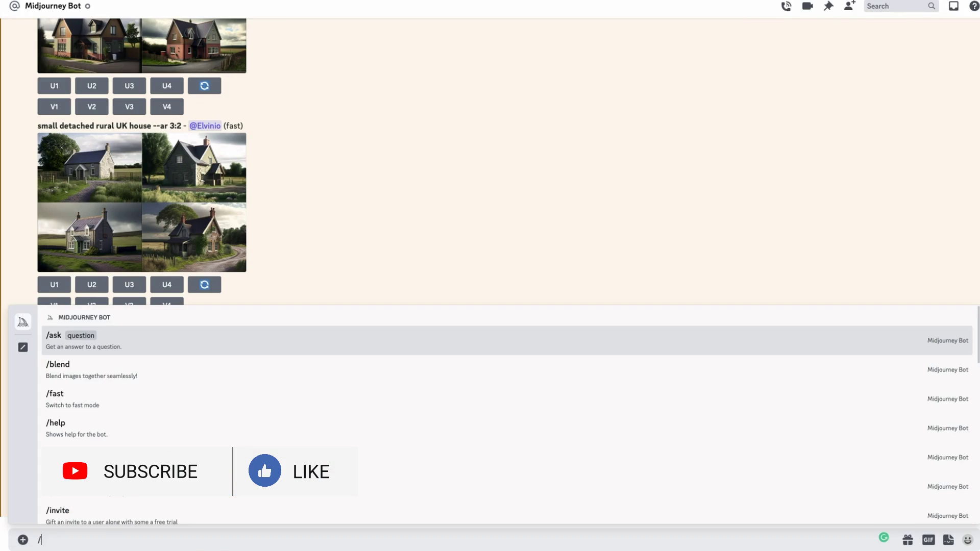
text(imagine)
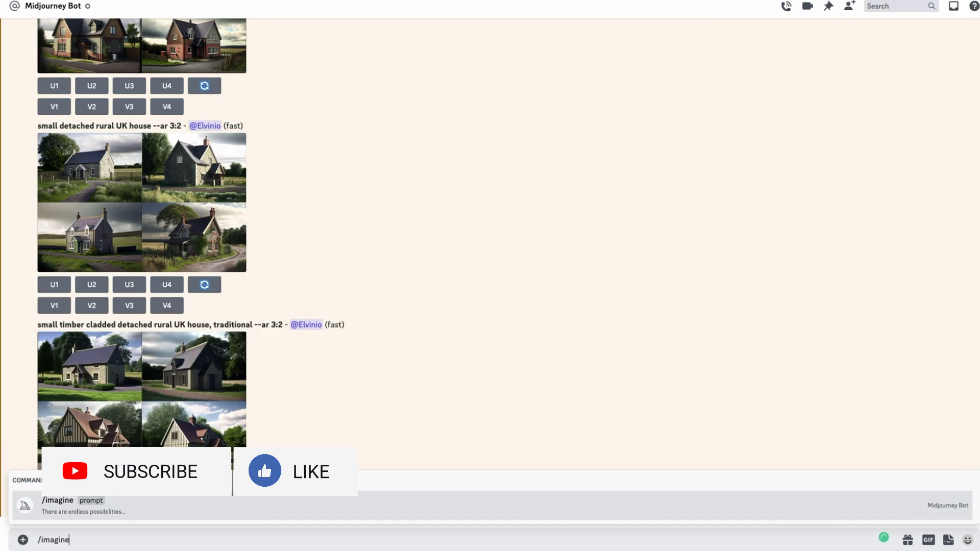
click(102, 503)
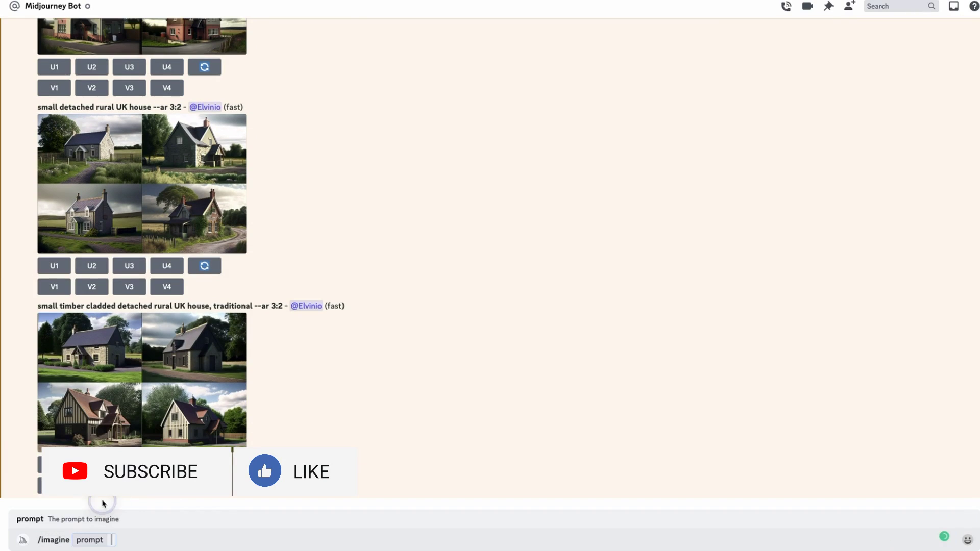
key(ctrl+v)
In the pasted prompt, replace "small timber" with "larch", remove ", traditional" before --ar 3:2, and send it.
double_click(120, 540)
key(BackSpace)
text(larch)
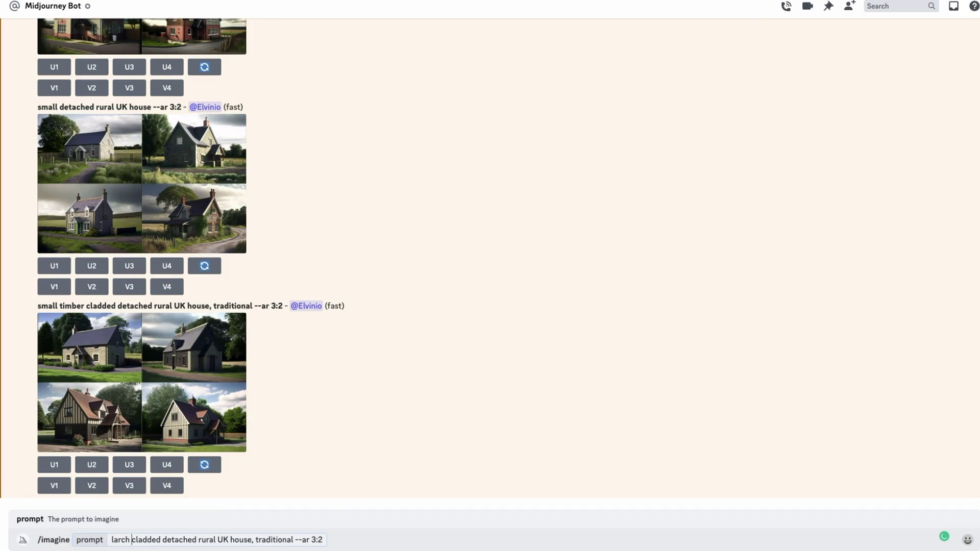
drag(294, 540, 252, 539)
key(BackSpace)
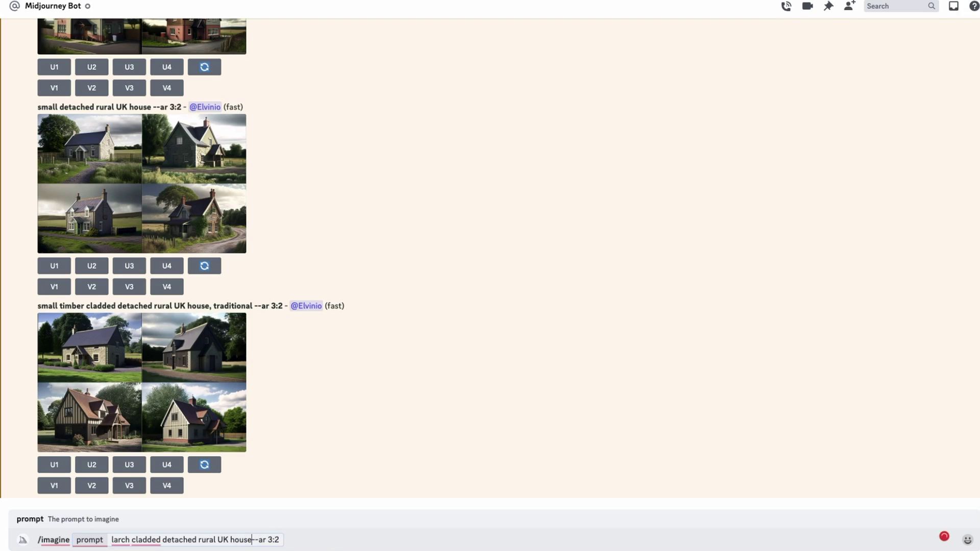
key(Return)
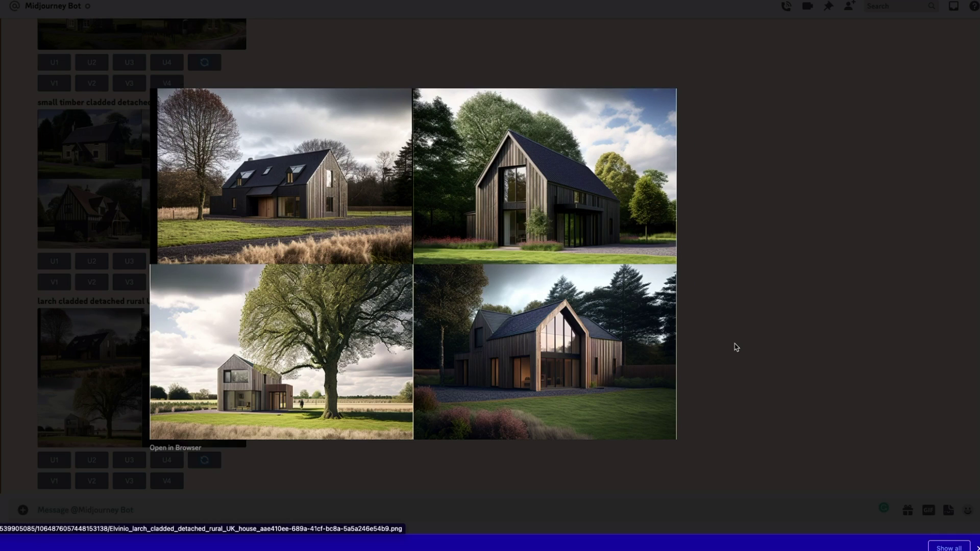
Close the enlarged larch house grid and review the earlier "UK medium sized house --ar 3:2" and "timber cladding house UK" grids at enlarged size.
click(736, 347)
scroll(565, 333, up, 5)
scroll(519, 373, up, 3)
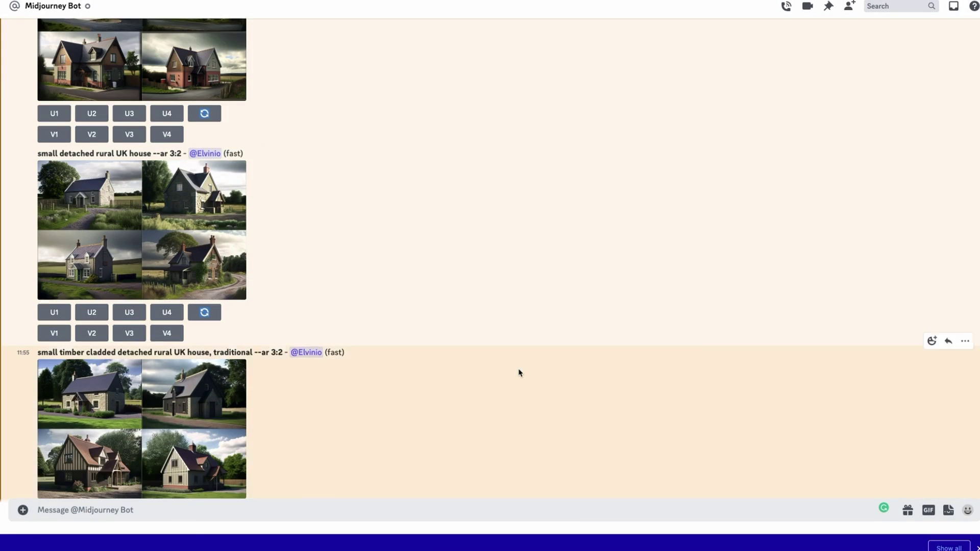
scroll(519, 374, up, 4)
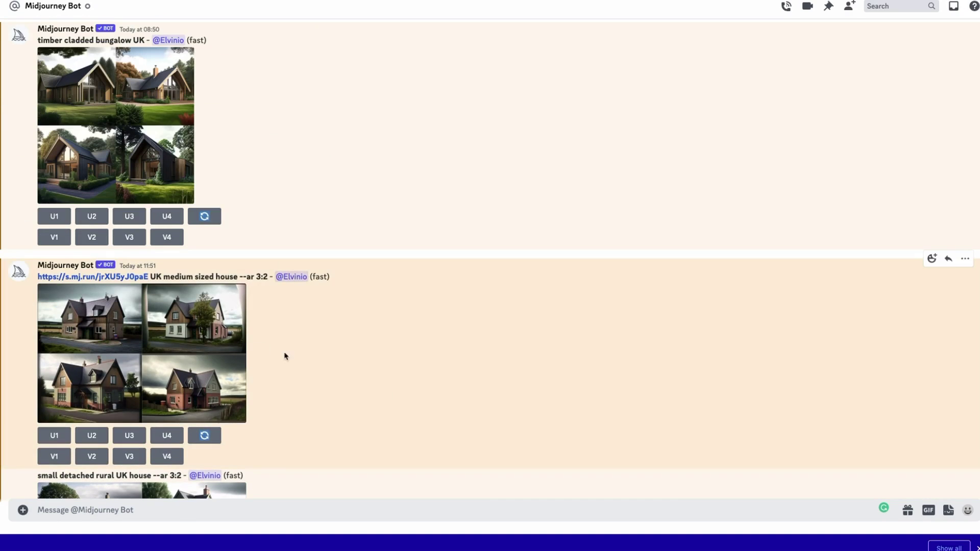
click(157, 355)
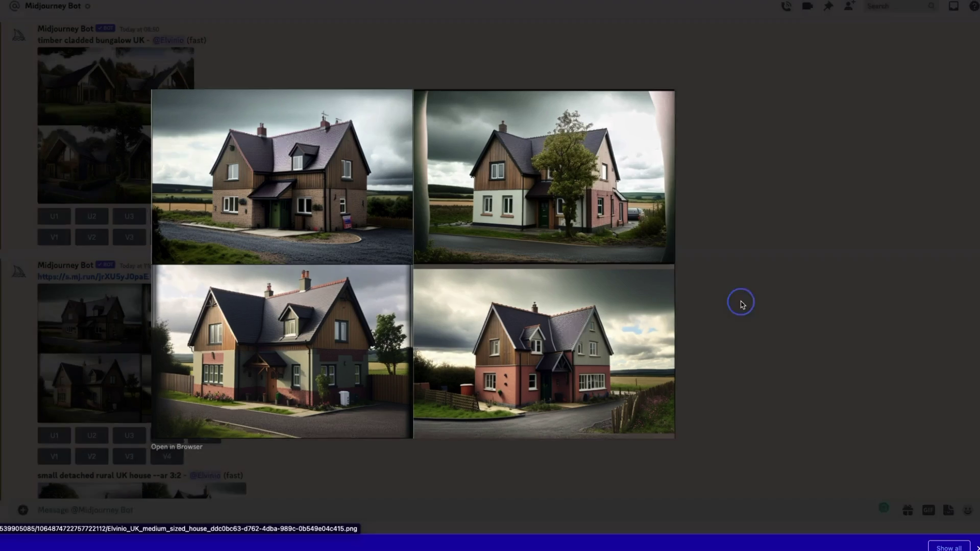
click(740, 301)
scroll(136, 267, up, 5)
click(136, 267)
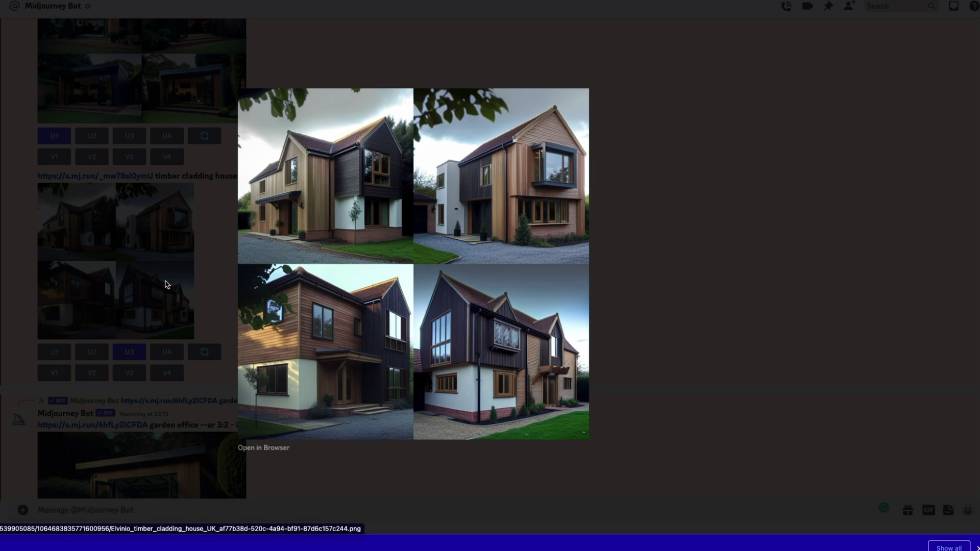
click(656, 290)
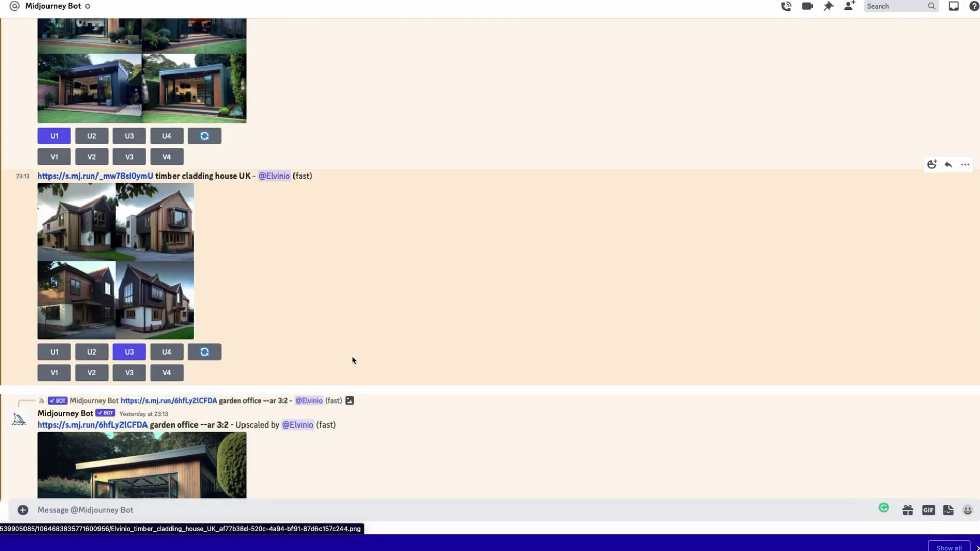
scroll(354, 357, up, 5)
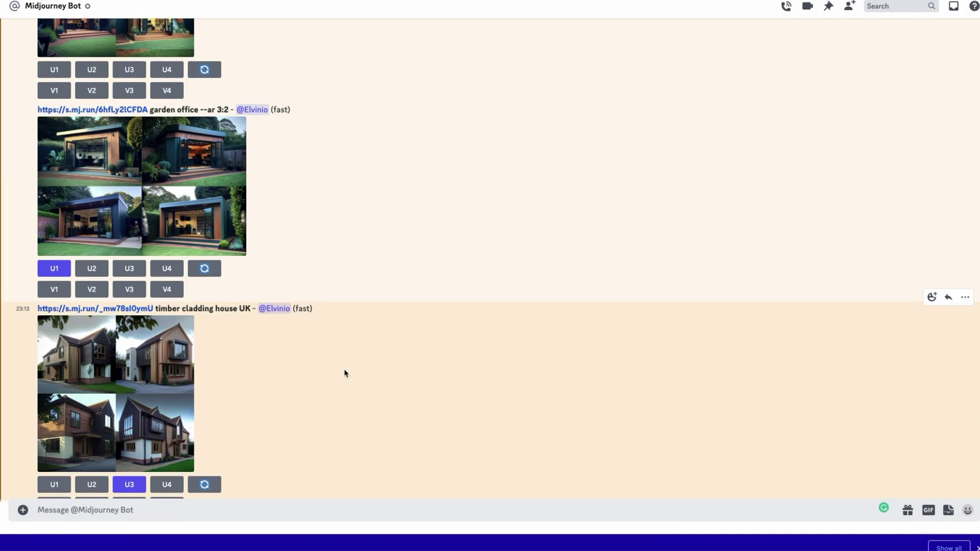